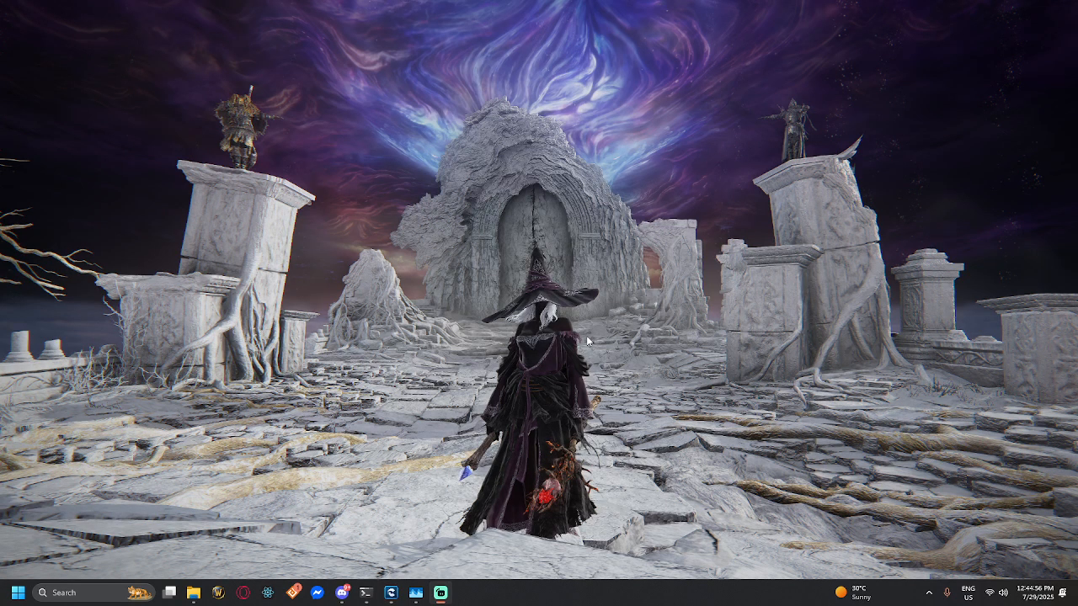
Launch HeidiSQL and reposition its session manager window
{"action": "key", "text": "super"}
{"action": "type", "text": "heidi"}
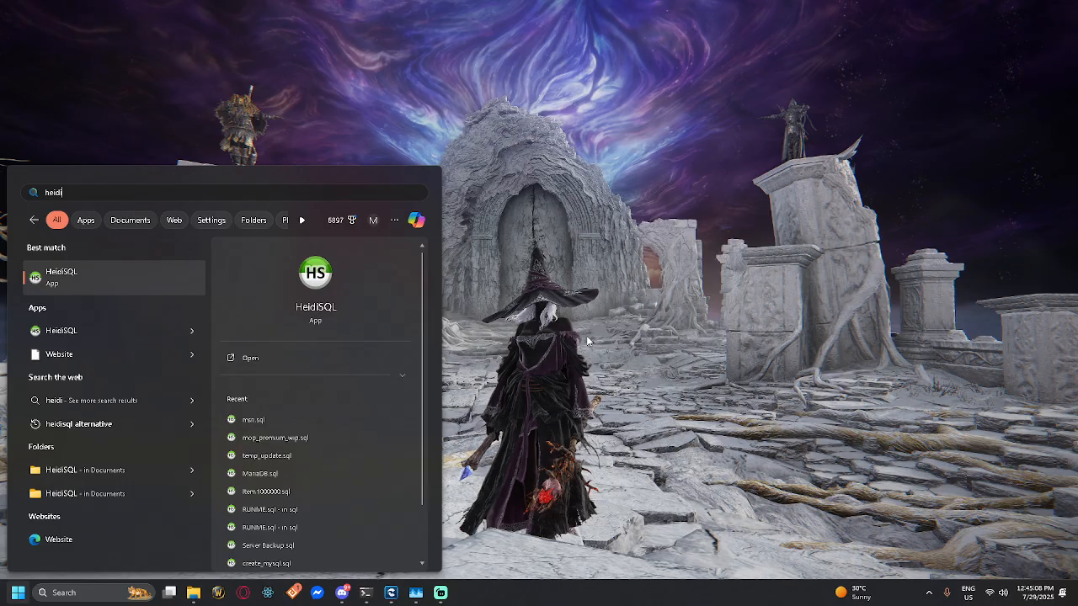
{"action": "key", "text": "Return"}
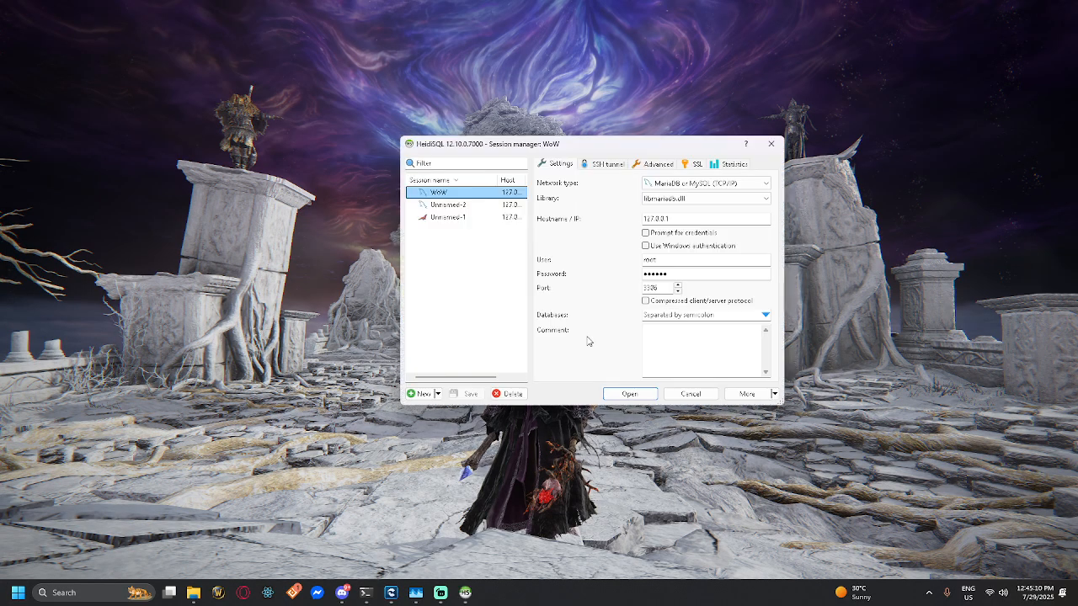
{"action": "left_click_drag", "start_coordinate": [601, 143], "coordinate": [711, 88]}
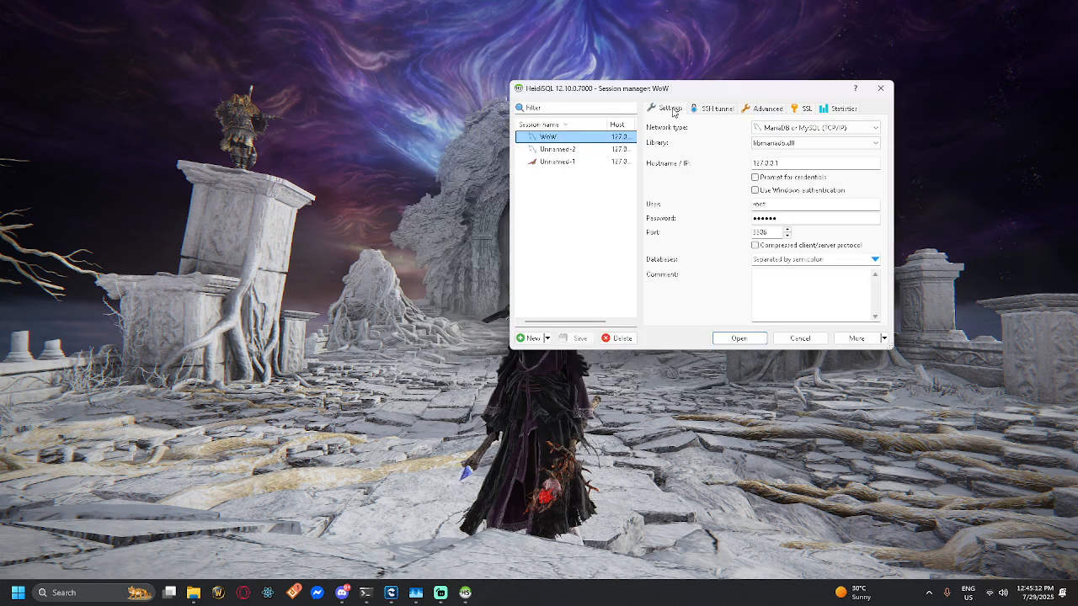
Check the MySQL server's console log, then put that console window away
{"action": "mouse_move", "coordinate": [365, 593]}
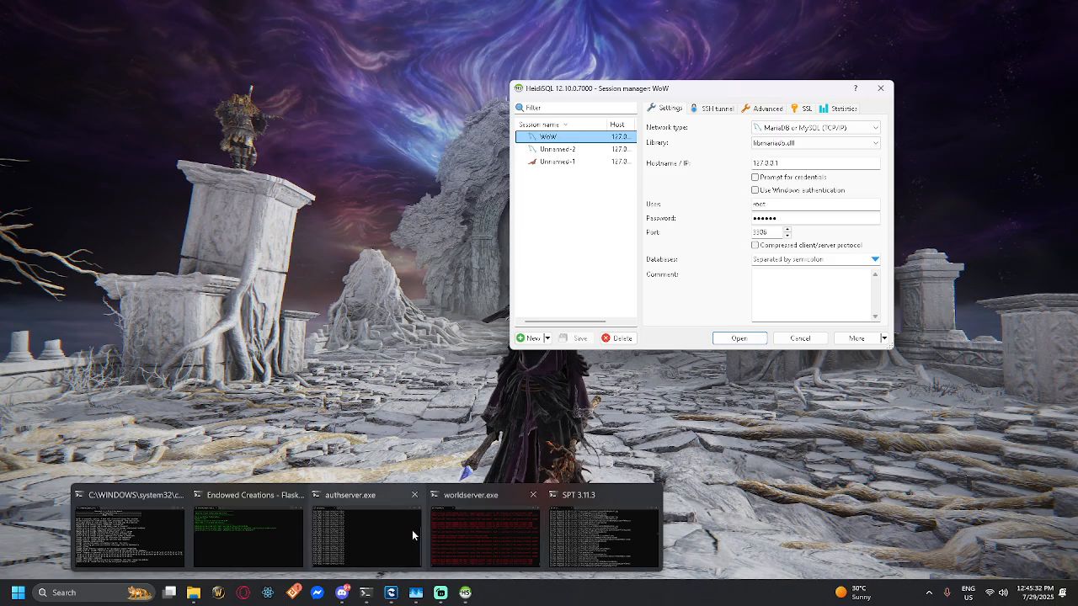
{"action": "left_click", "coordinate": [125, 534]}
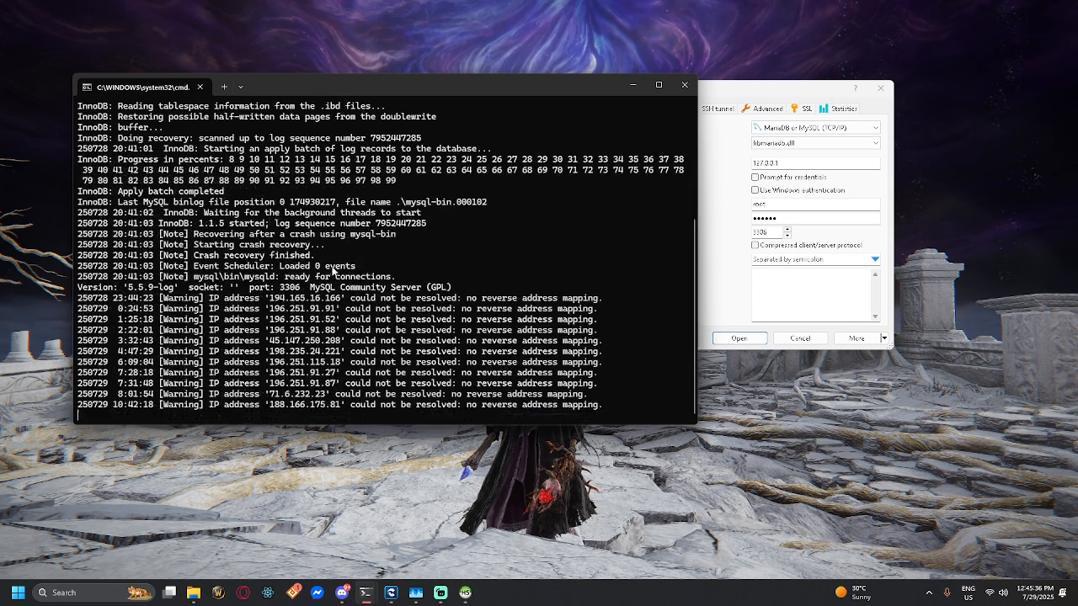
{"action": "left_click", "coordinate": [633, 85]}
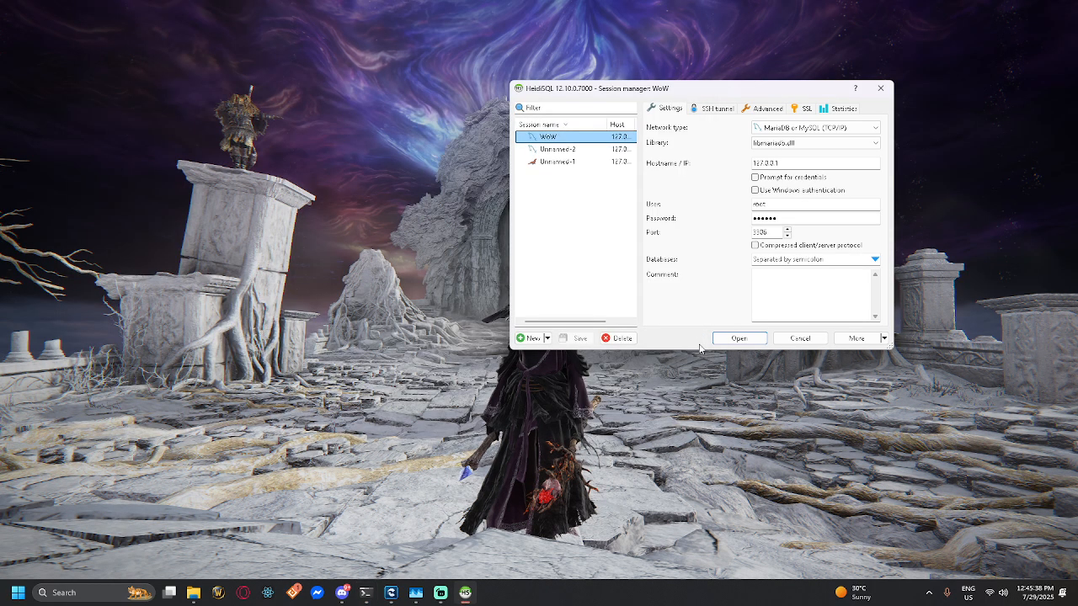
Open the WoW session and show the data rows of the account_data table in emucoach_v18_vip_char
{"action": "left_click", "coordinate": [750, 339]}
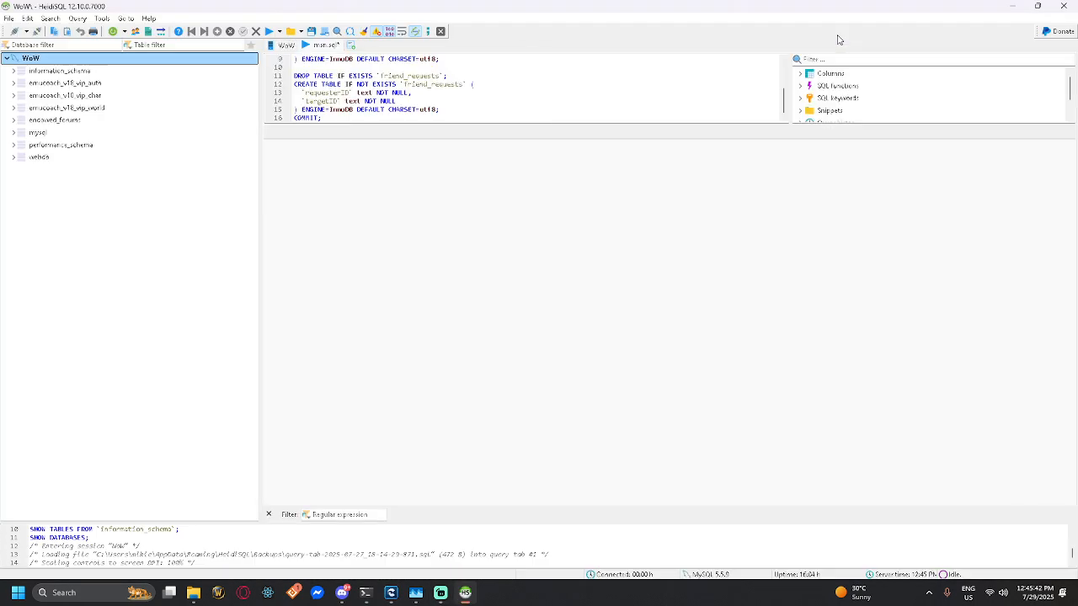
{"action": "left_click", "coordinate": [844, 37]}
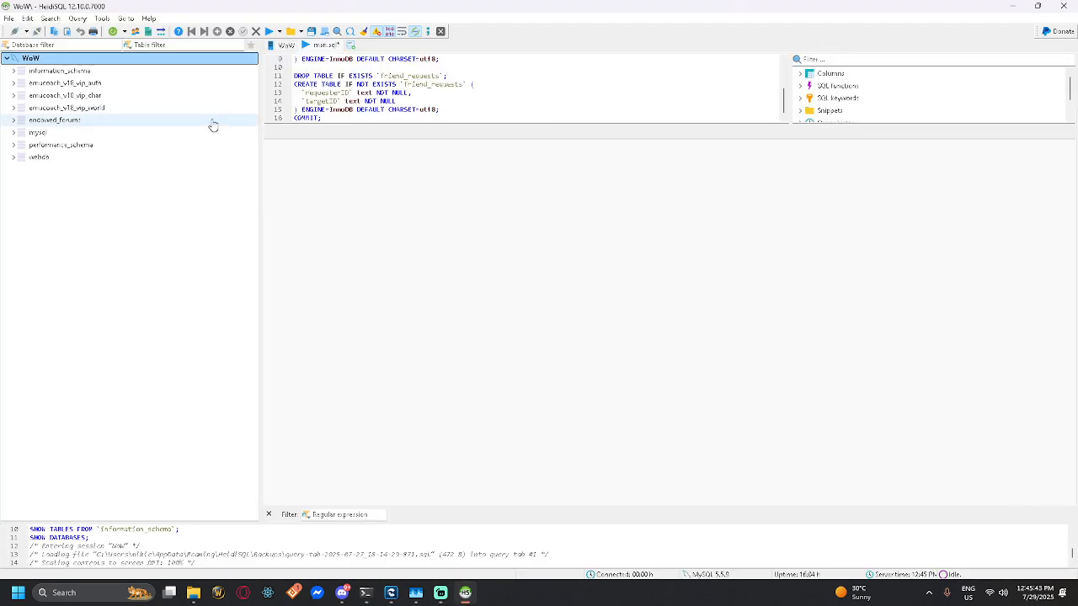
{"action": "left_click", "coordinate": [16, 99]}
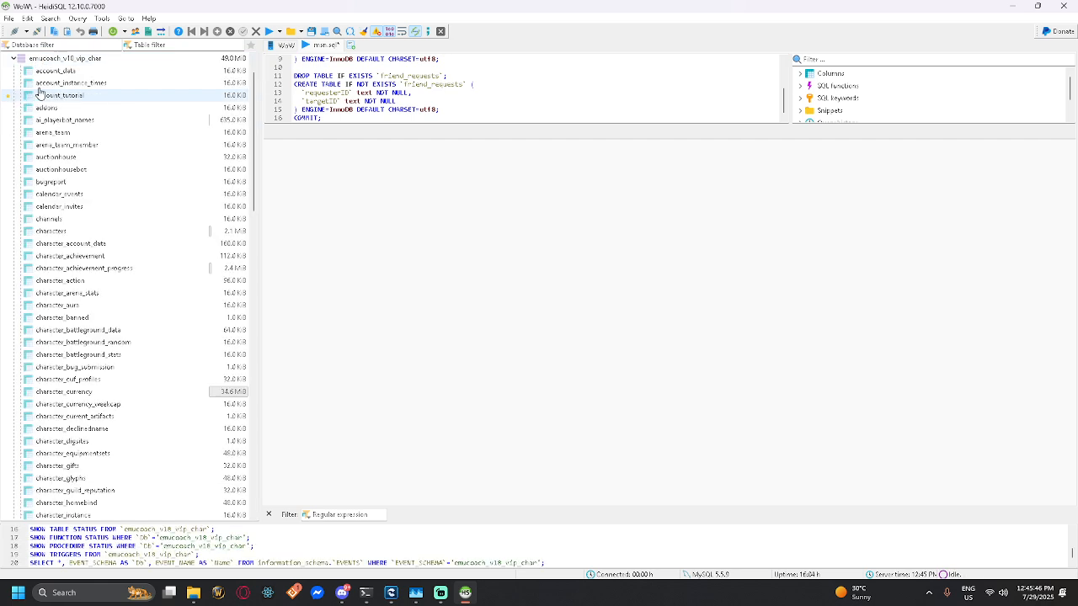
{"action": "left_click", "coordinate": [57, 73]}
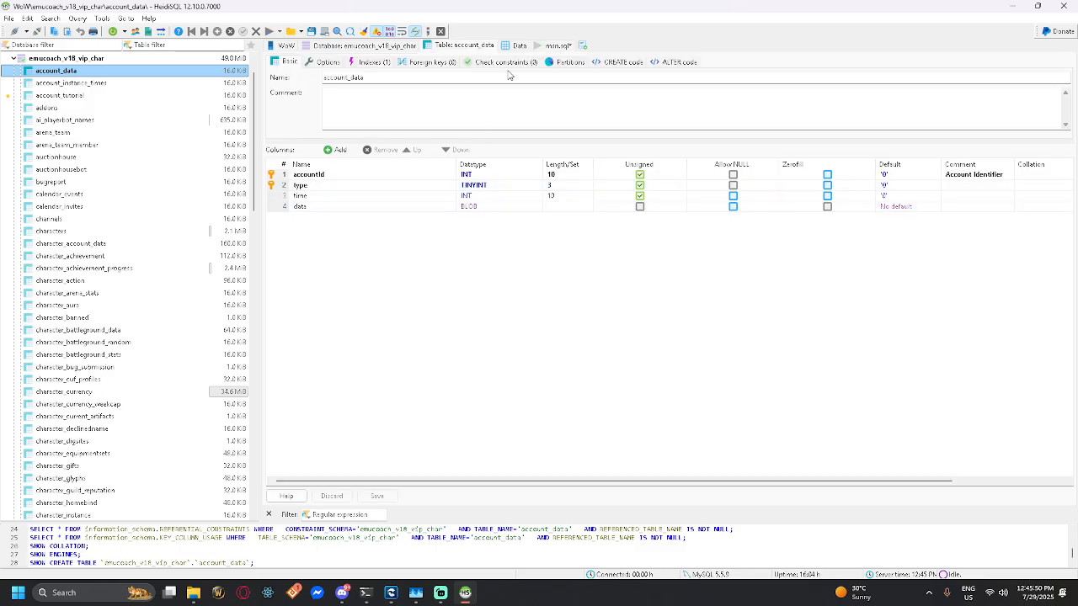
{"action": "left_click", "coordinate": [517, 45]}
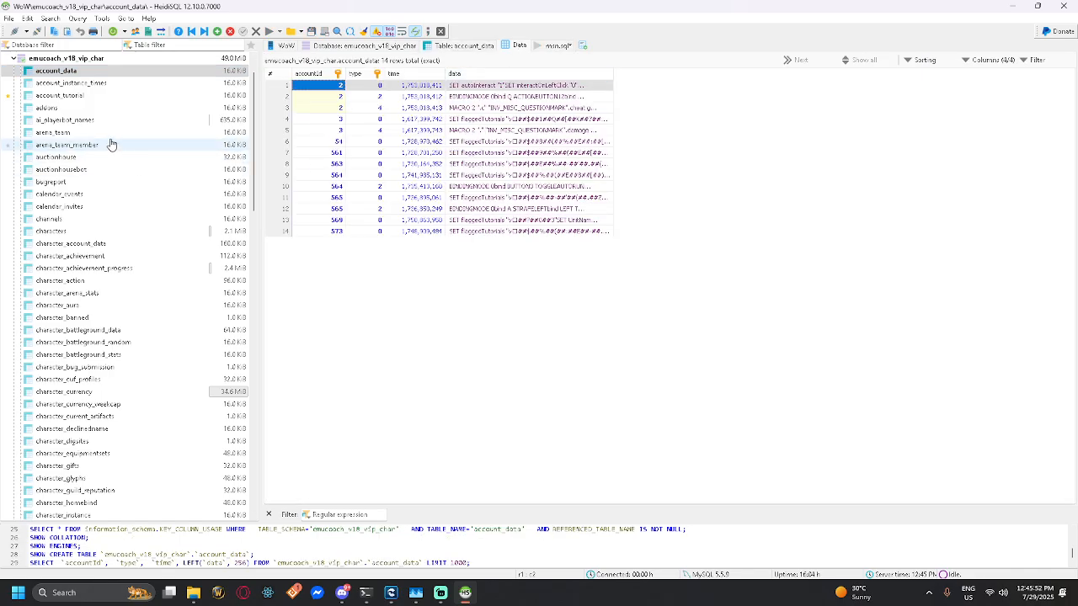
Show the characters table's data in emucoach_v18_vip_char and open the SQL export for that table
{"action": "scroll", "coordinate": [87, 118], "scroll_direction": "down", "scroll_amount": 1}
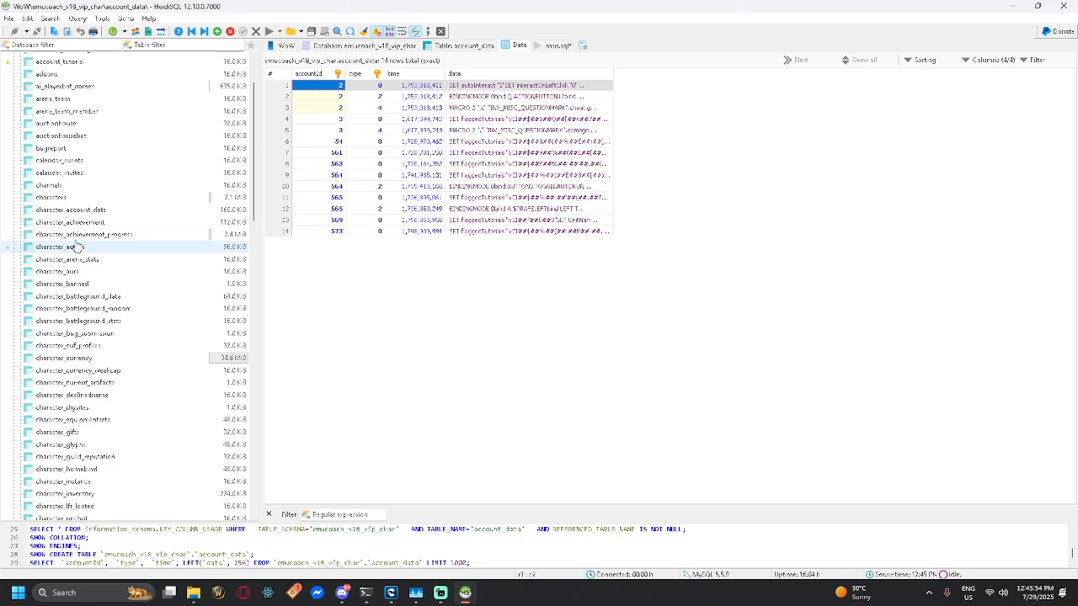
{"action": "left_click", "coordinate": [76, 197]}
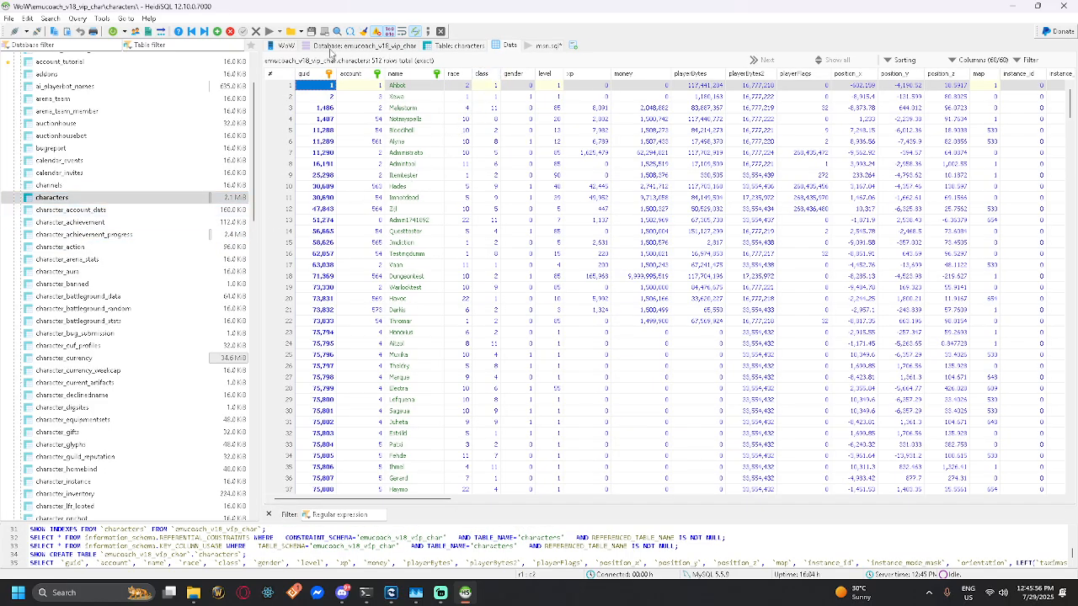
{"action": "right_click", "coordinate": [59, 203]}
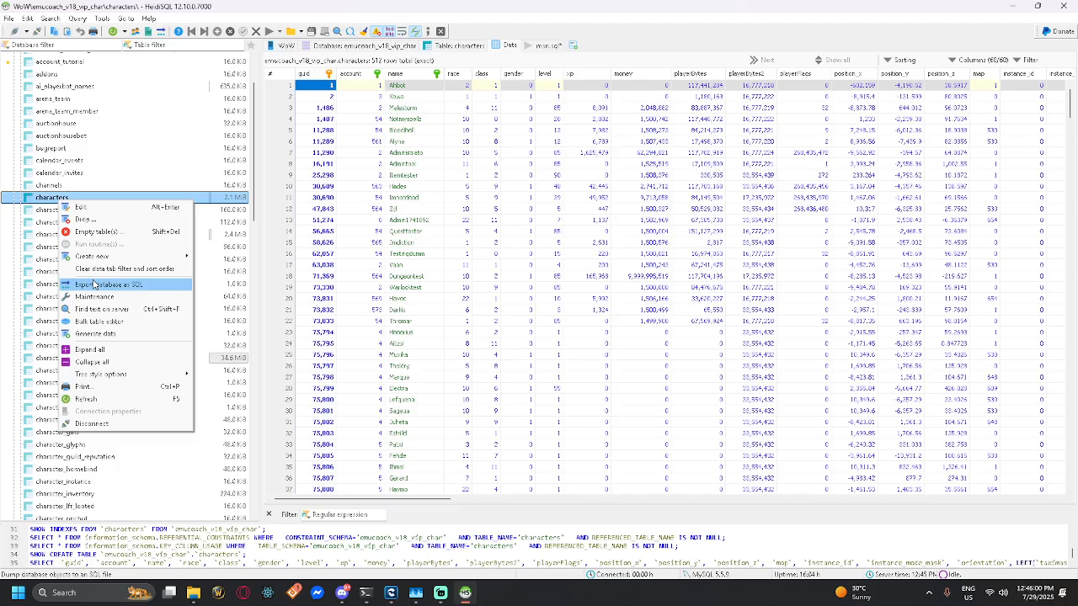
{"action": "left_click", "coordinate": [93, 286]}
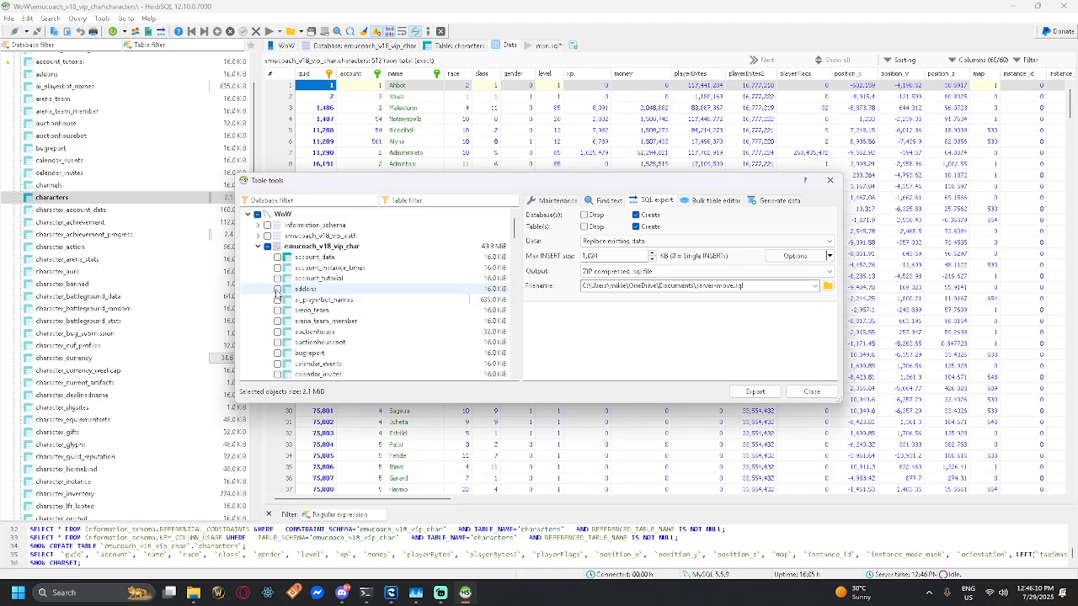
Include account_data, character_account_data, character_achievement and character_achievement_progress in the export alongside the characters table
{"action": "left_click", "coordinate": [278, 258]}
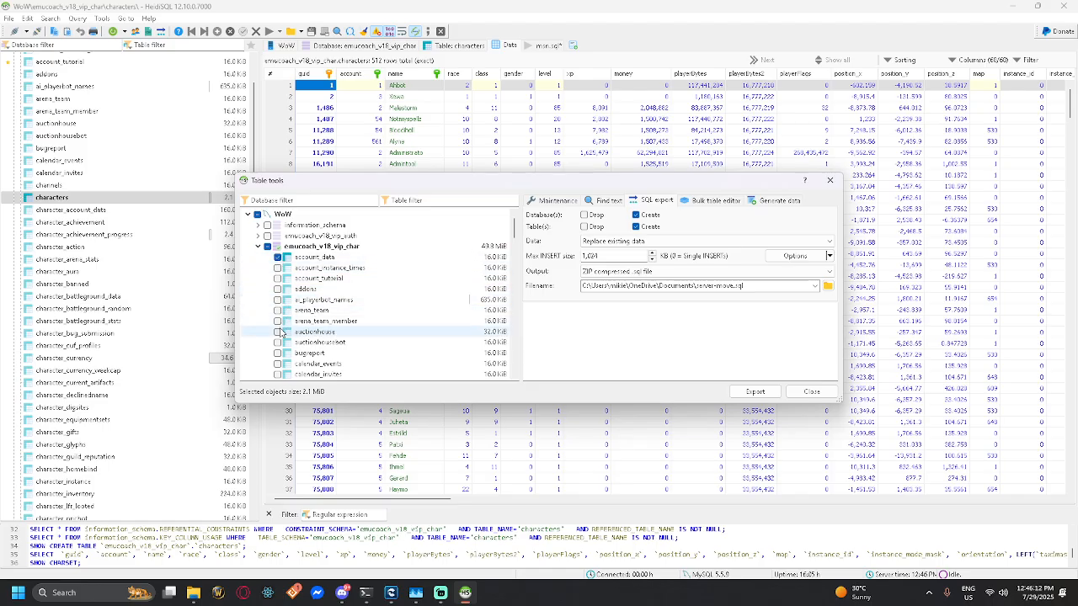
{"action": "scroll", "coordinate": [279, 353], "scroll_direction": "down", "scroll_amount": 1}
{"action": "left_click", "coordinate": [279, 364]}
{"action": "scroll", "coordinate": [279, 364], "scroll_direction": "down", "scroll_amount": 2}
{"action": "left_click", "coordinate": [278, 310]}
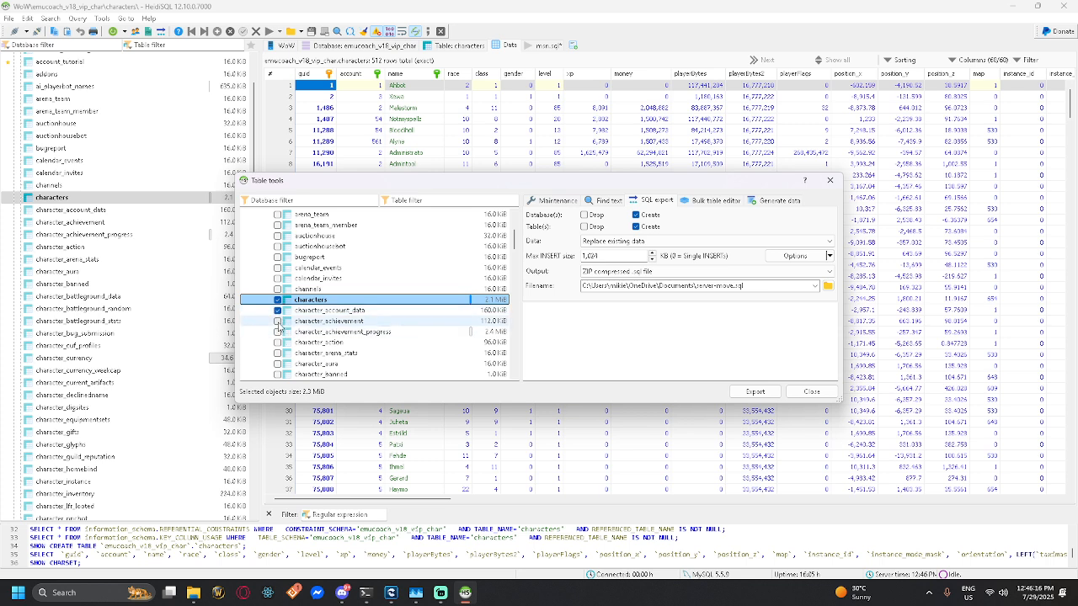
{"action": "left_click", "coordinate": [278, 321]}
{"action": "left_click", "coordinate": [278, 332]}
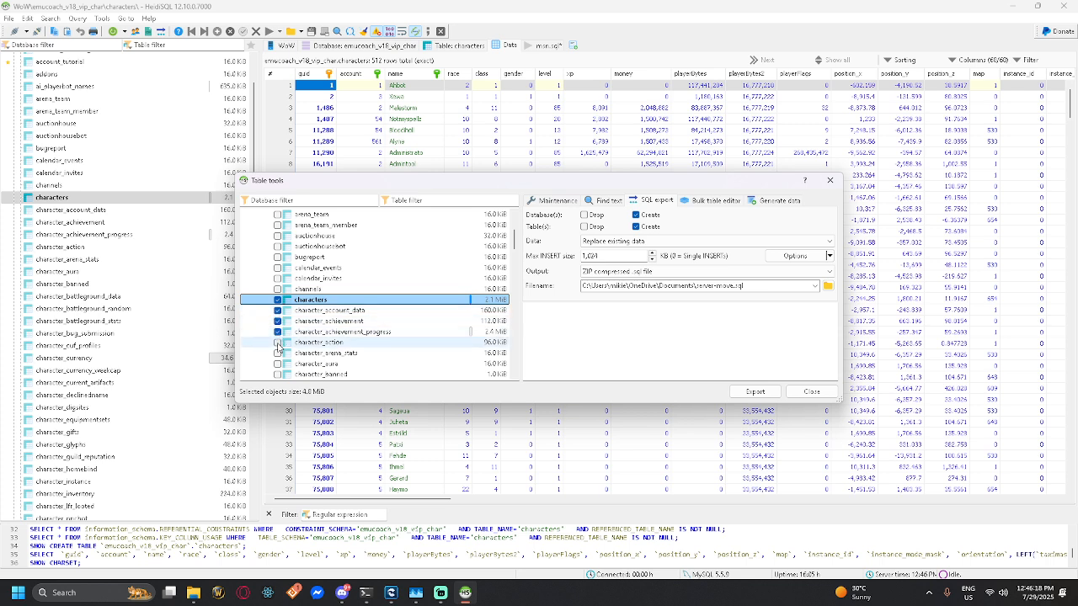
Add the nine consecutive tables from character_reputation through character_void_storage to the export
{"action": "scroll", "coordinate": [278, 347], "scroll_direction": "down", "scroll_amount": 5}
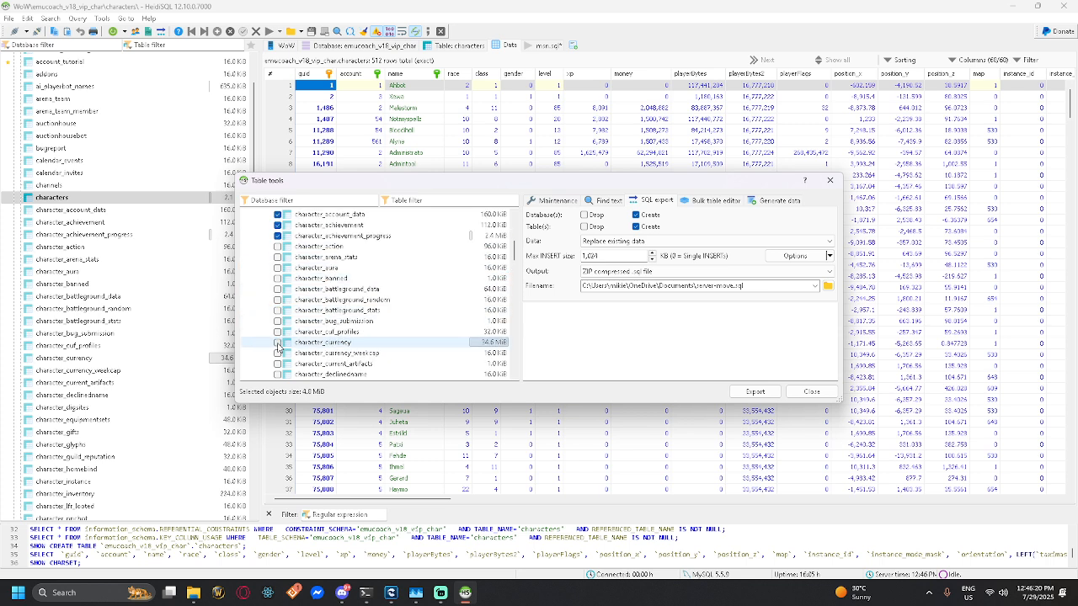
{"action": "scroll", "coordinate": [278, 305], "scroll_direction": "down", "scroll_amount": 6}
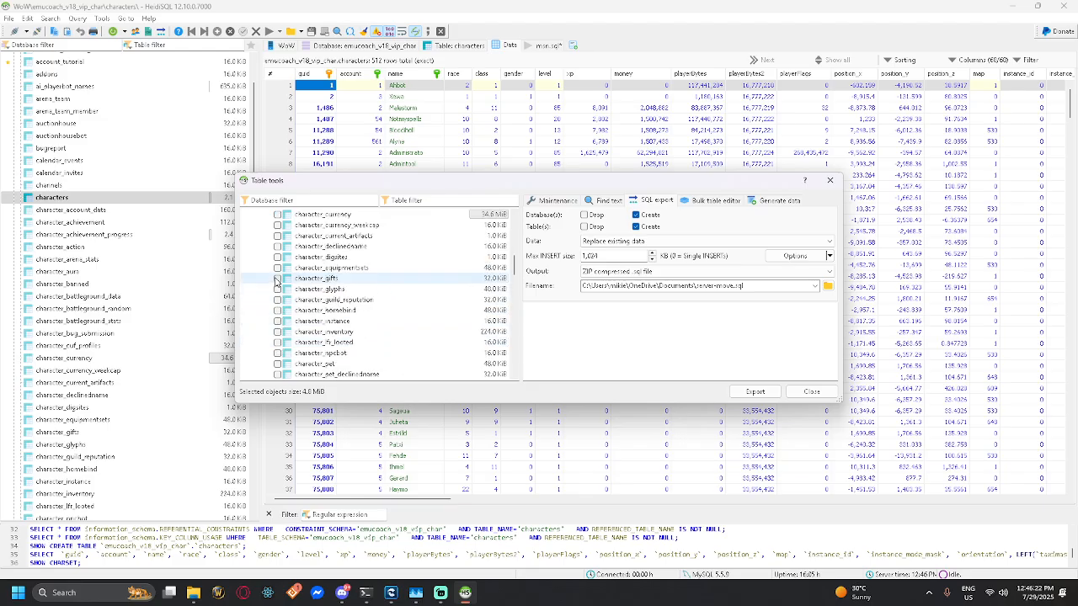
{"action": "scroll", "coordinate": [284, 311], "scroll_direction": "down", "scroll_amount": 2}
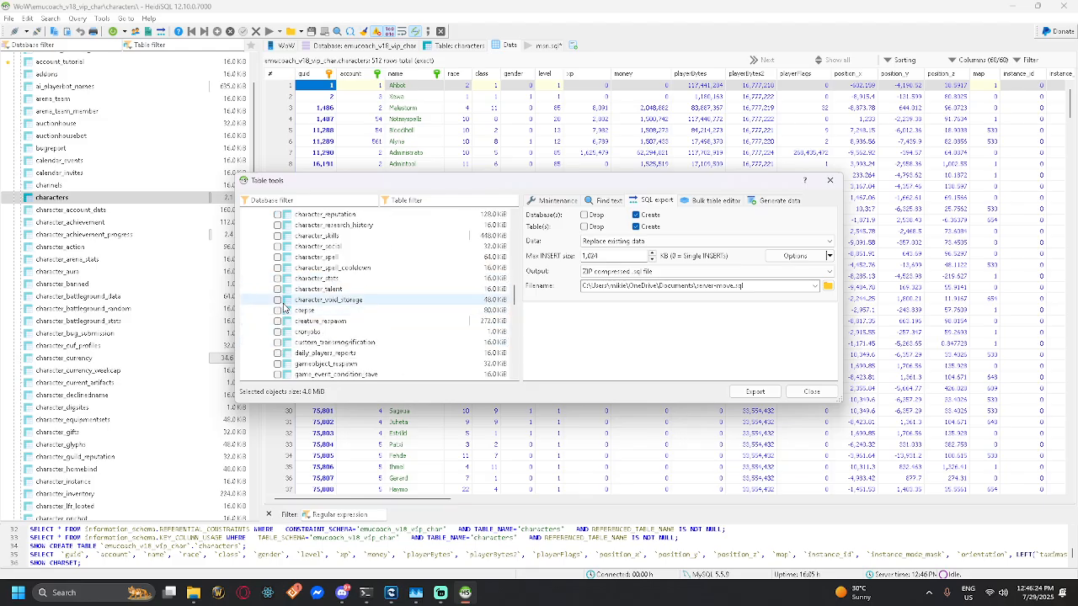
{"action": "left_click", "coordinate": [278, 300]}
{"action": "left_click", "coordinate": [278, 289]}
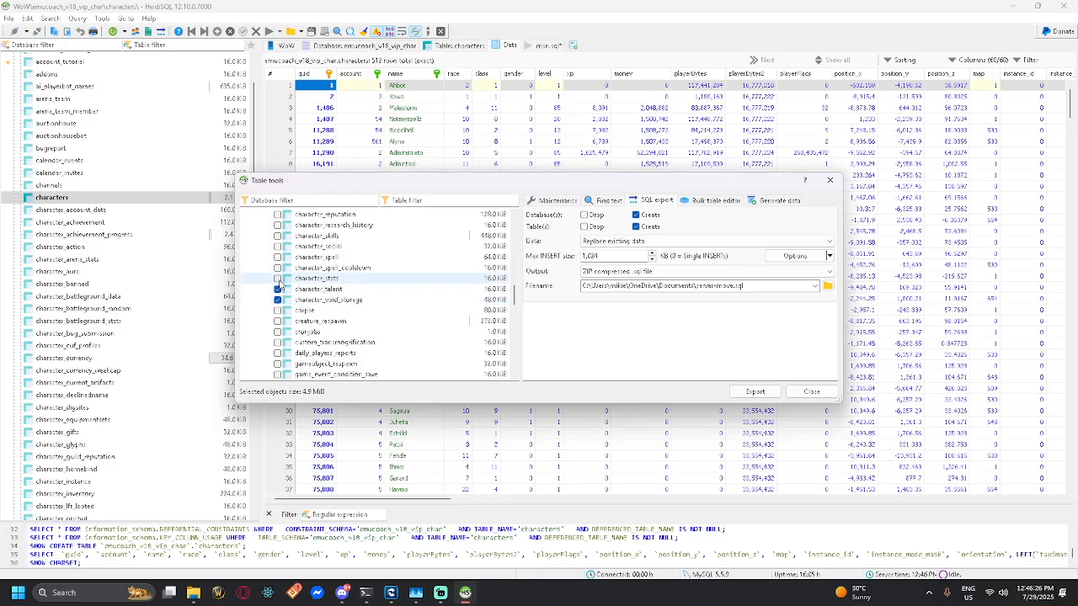
{"action": "left_click", "coordinate": [278, 278]}
{"action": "left_click", "coordinate": [278, 268]}
{"action": "left_click", "coordinate": [277, 256]}
{"action": "left_click", "coordinate": [278, 246]}
{"action": "left_click", "coordinate": [278, 235]}
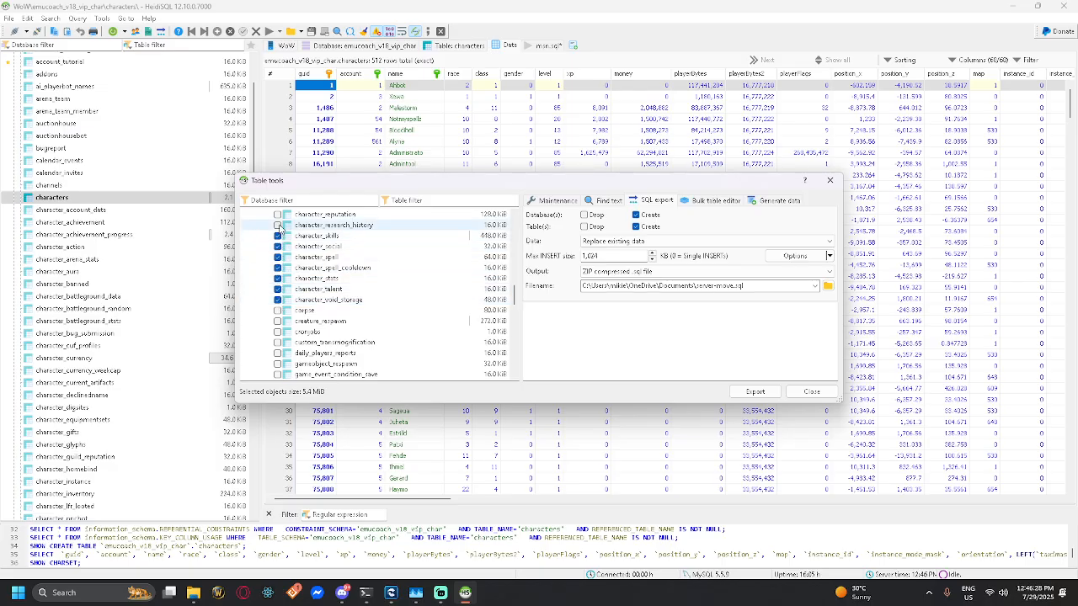
{"action": "left_click", "coordinate": [278, 225]}
{"action": "left_click", "coordinate": [278, 214]}
Add character_queststatus and its daily, monthly, rewarded, seasonal and weekly variants to the export
{"action": "scroll", "coordinate": [284, 257], "scroll_direction": "up", "scroll_amount": 3}
{"action": "scroll", "coordinate": [284, 259], "scroll_direction": "up", "scroll_amount": 1}
{"action": "left_click", "coordinate": [278, 332]}
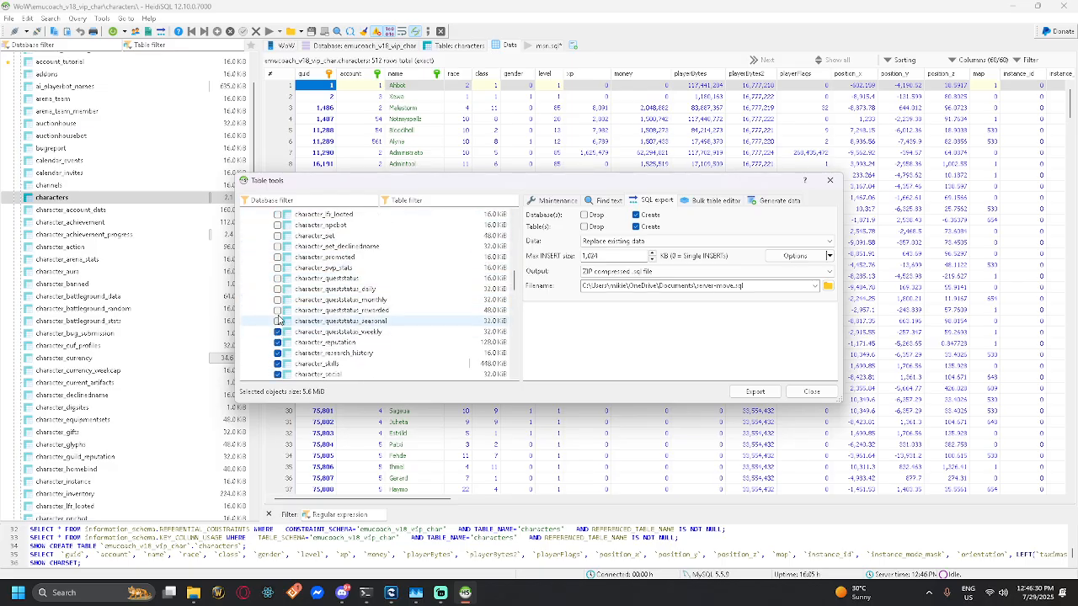
{"action": "left_click", "coordinate": [278, 320]}
{"action": "left_click", "coordinate": [278, 310]}
{"action": "left_click", "coordinate": [278, 300]}
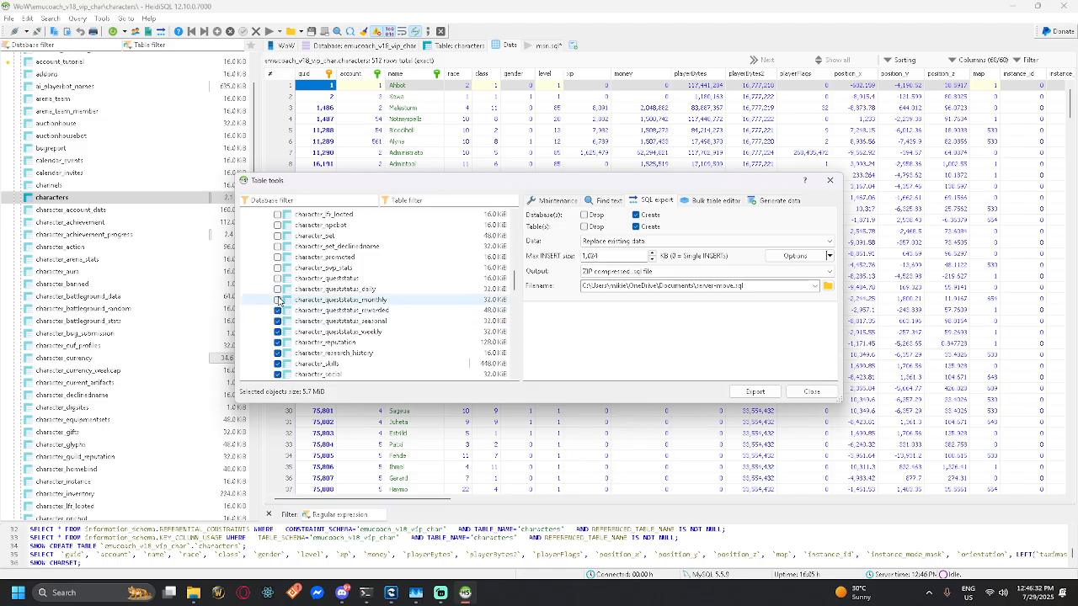
{"action": "left_click", "coordinate": [278, 288]}
{"action": "left_click", "coordinate": [278, 278]}
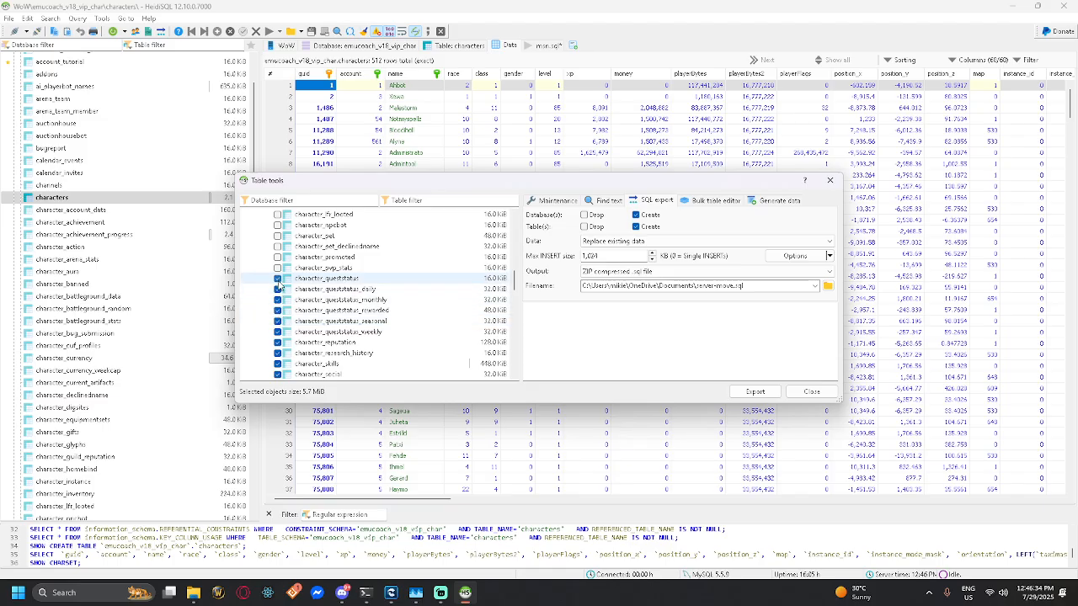
Add the character tables lfr_looted, npcbot, pet, pet_declinedname, promoted and pvp_stats to the export
{"action": "left_click", "coordinate": [277, 268]}
{"action": "left_click", "coordinate": [278, 256]}
{"action": "left_click", "coordinate": [278, 246]}
{"action": "left_click", "coordinate": [278, 236]}
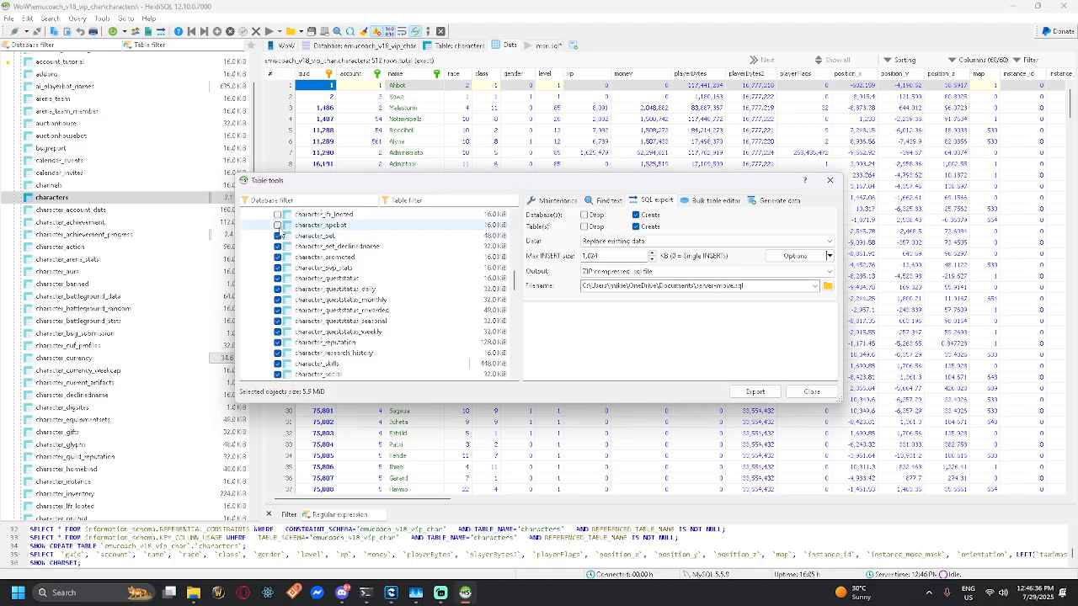
{"action": "left_click", "coordinate": [278, 225]}
{"action": "left_click", "coordinate": [278, 214]}
Add the character tables gifts, glyphs, guild_reputation, homebind, instance and inventory to the export
{"action": "scroll", "coordinate": [281, 236], "scroll_direction": "up", "scroll_amount": 2}
{"action": "left_click", "coordinate": [278, 268]}
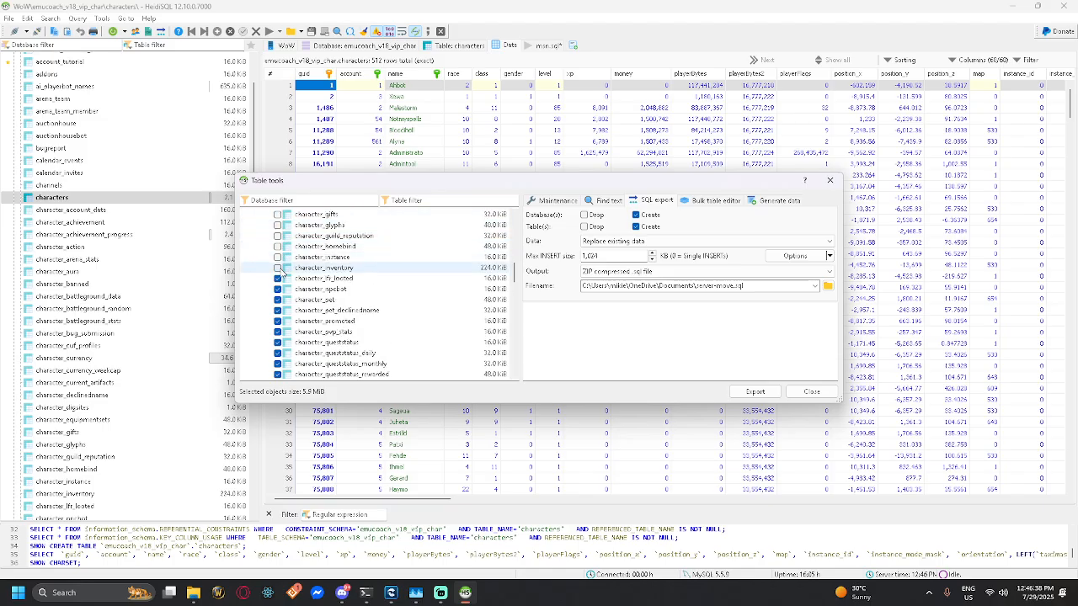
{"action": "left_click", "coordinate": [278, 257]}
{"action": "left_click", "coordinate": [278, 246]}
{"action": "left_click", "coordinate": [278, 236]}
{"action": "left_click", "coordinate": [278, 225]}
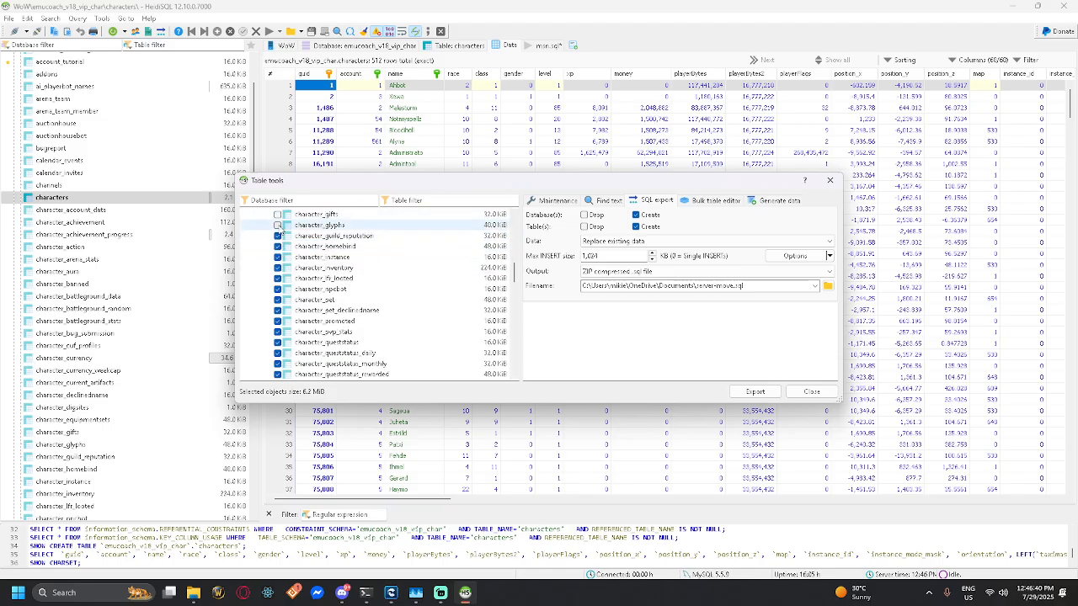
{"action": "left_click", "coordinate": [278, 214]}
Add the nine consecutive tables from character_battleground_stats through character_equipmentsets to the export
{"action": "scroll", "coordinate": [283, 253], "scroll_direction": "up", "scroll_amount": 3}
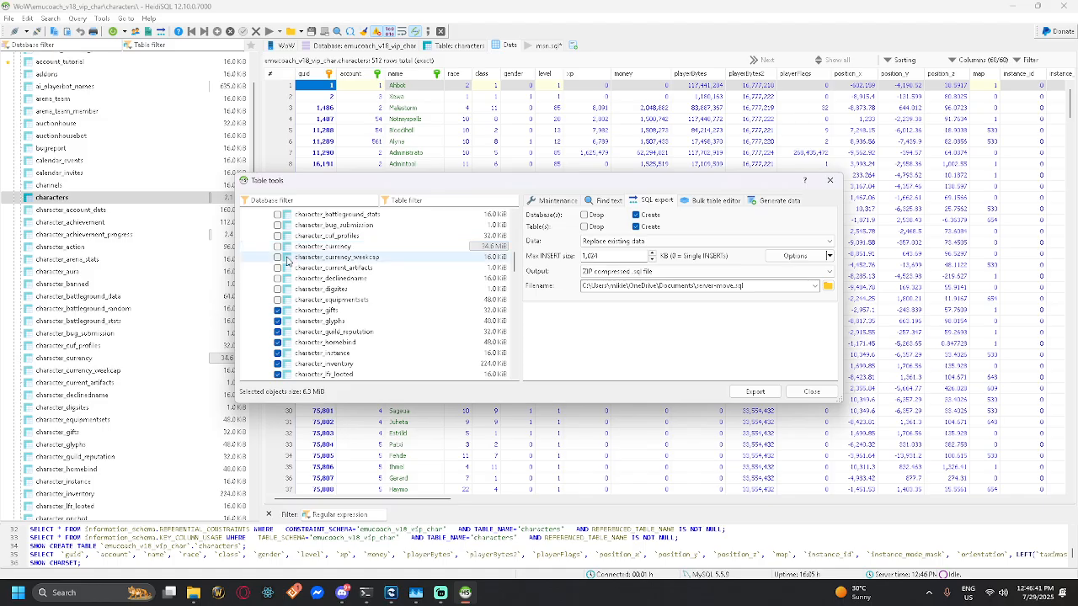
{"action": "left_click", "coordinate": [277, 300]}
{"action": "left_click", "coordinate": [278, 289]}
{"action": "left_click", "coordinate": [278, 278]}
{"action": "left_click", "coordinate": [278, 268]}
{"action": "left_click", "coordinate": [278, 257]}
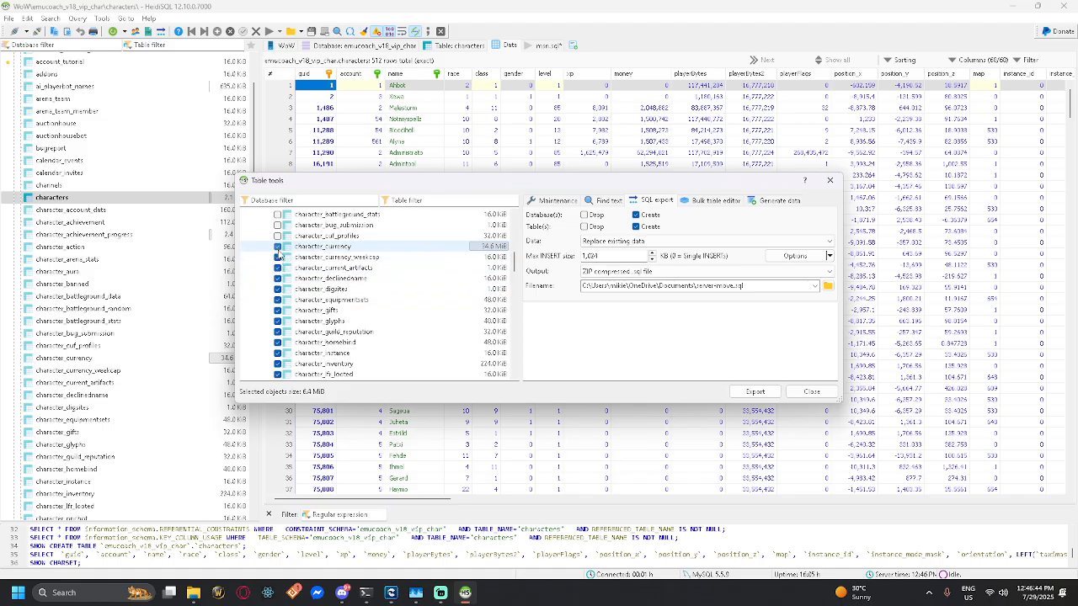
{"action": "left_click", "coordinate": [278, 246]}
{"action": "left_click", "coordinate": [278, 236]}
{"action": "left_click", "coordinate": [278, 225]}
{"action": "left_click", "coordinate": [278, 214]}
Add the character tables action, arena_stats, aura, banned, battleground_data and battleground_random to the export
{"action": "scroll", "coordinate": [278, 253], "scroll_direction": "up", "scroll_amount": 3}
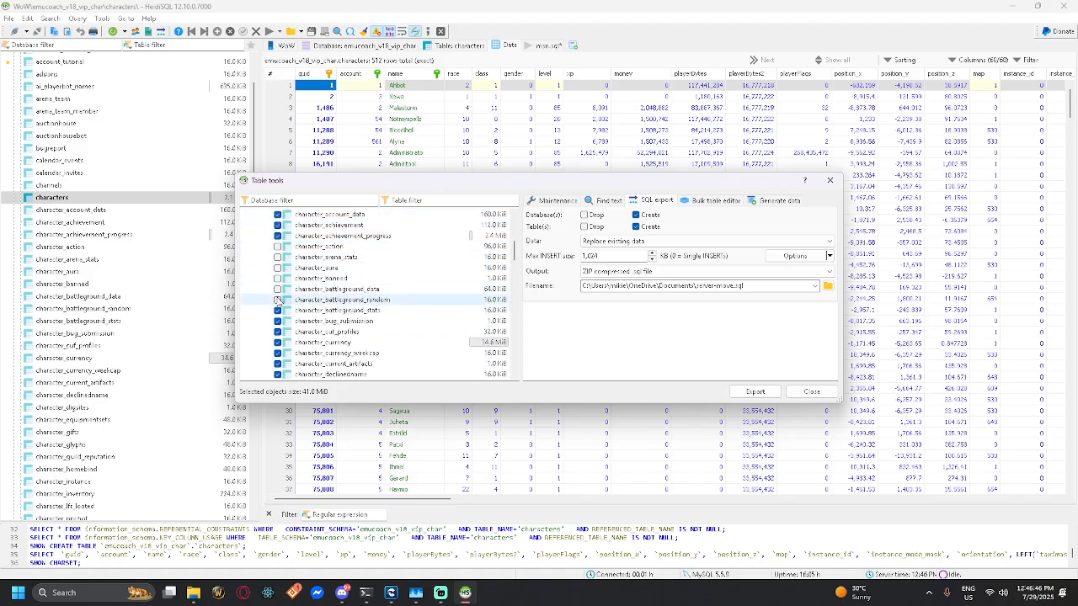
{"action": "left_click", "coordinate": [278, 300]}
{"action": "left_click", "coordinate": [278, 289]}
{"action": "left_click", "coordinate": [278, 278]}
{"action": "left_click", "coordinate": [278, 268]}
{"action": "left_click", "coordinate": [278, 257]}
{"action": "left_click", "coordinate": [278, 246]}
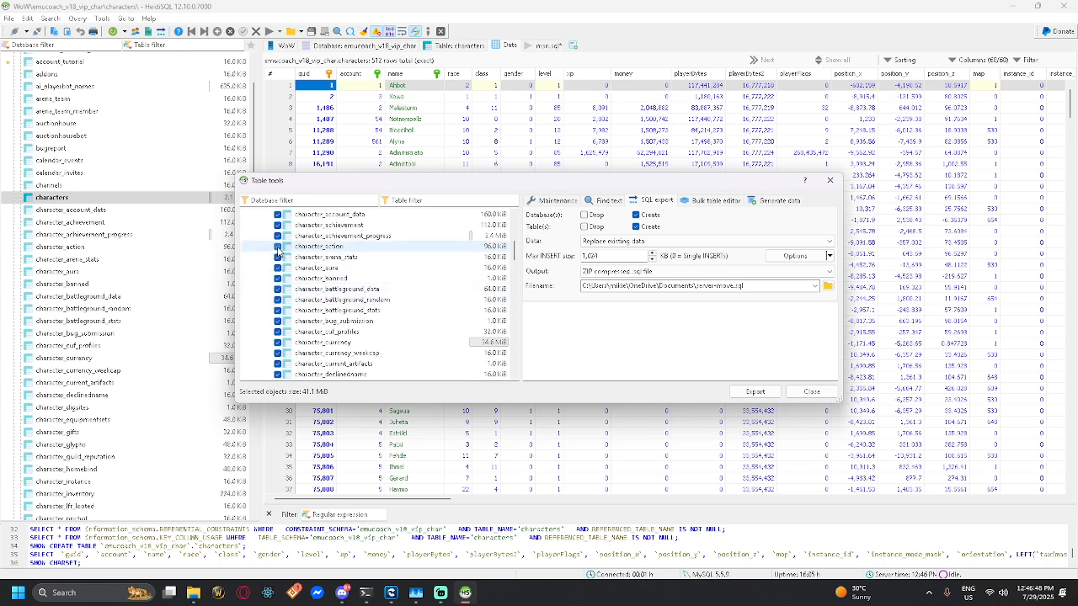
Add the account_data table and the account and account_access tables of emucoach_v18_vip_auth to the export
{"action": "scroll", "coordinate": [279, 251], "scroll_direction": "up", "scroll_amount": 10}
{"action": "left_click", "coordinate": [278, 256]}
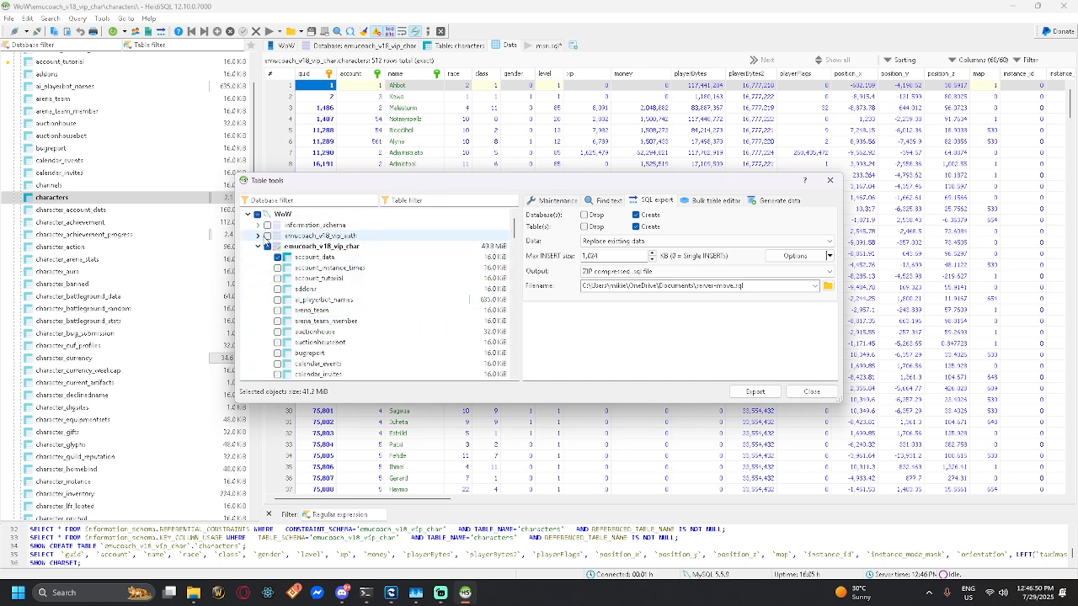
{"action": "left_click", "coordinate": [258, 236]}
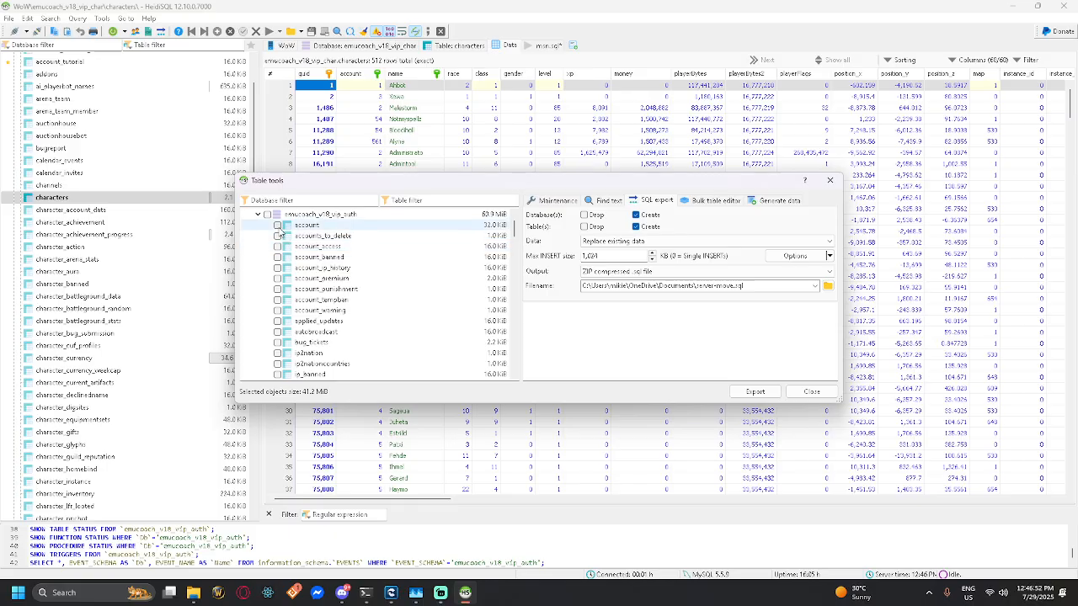
{"action": "left_click", "coordinate": [278, 225]}
{"action": "left_click", "coordinate": [278, 247]}
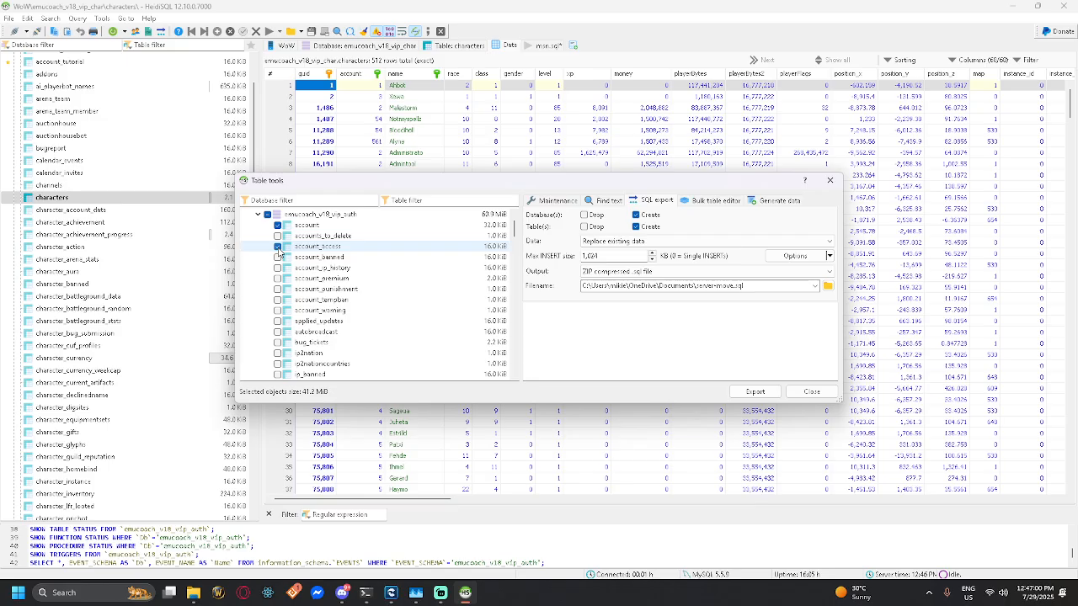
Review the remaining tables of the auth and character databases in the export selection
{"action": "scroll", "coordinate": [272, 251], "scroll_direction": "down", "scroll_amount": 1}
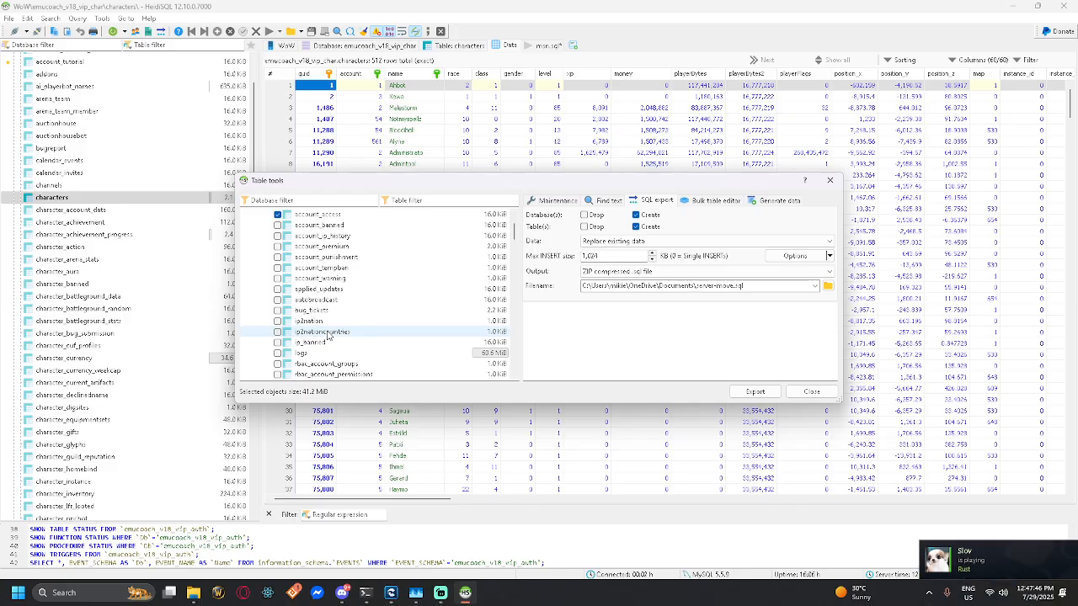
{"action": "scroll", "coordinate": [329, 335], "scroll_direction": "down", "scroll_amount": 3}
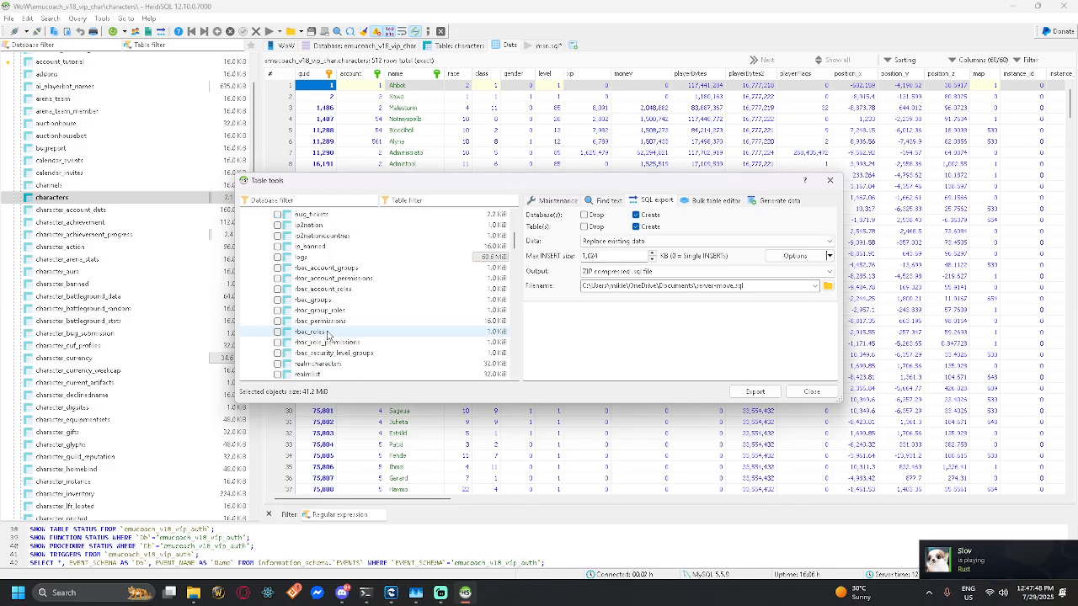
{"action": "scroll", "coordinate": [328, 335], "scroll_direction": "down", "scroll_amount": 1}
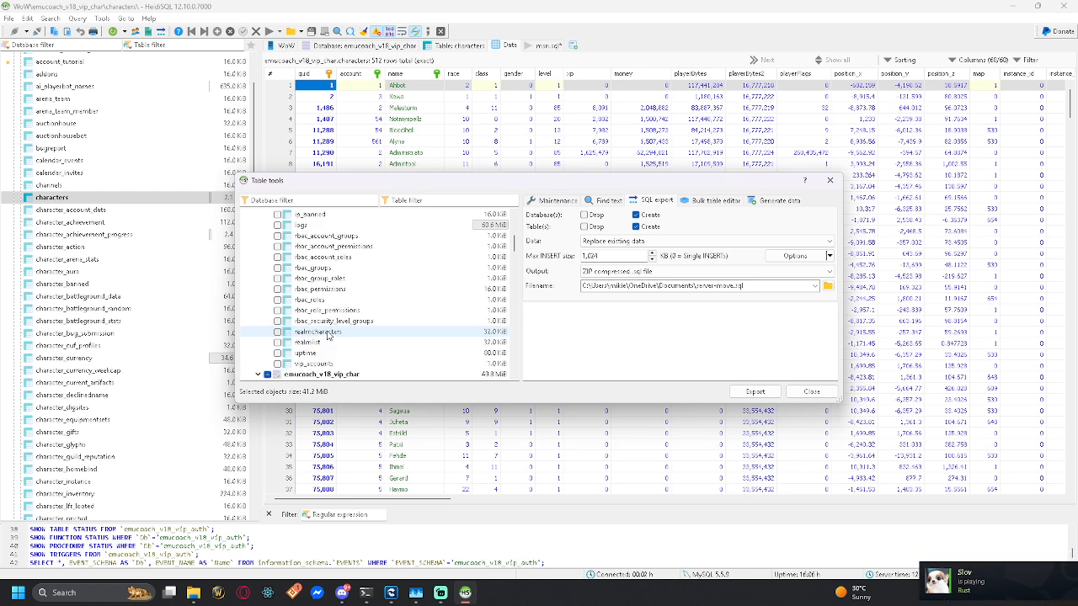
{"action": "scroll", "coordinate": [328, 335], "scroll_direction": "up", "scroll_amount": 8}
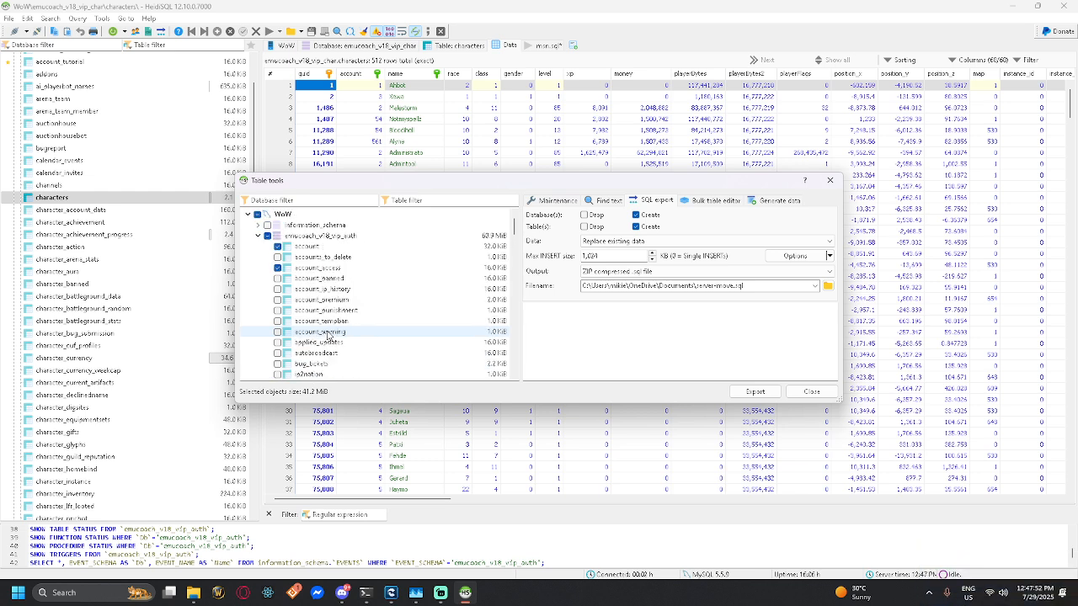
{"action": "scroll", "coordinate": [343, 281], "scroll_direction": "down", "scroll_amount": 12}
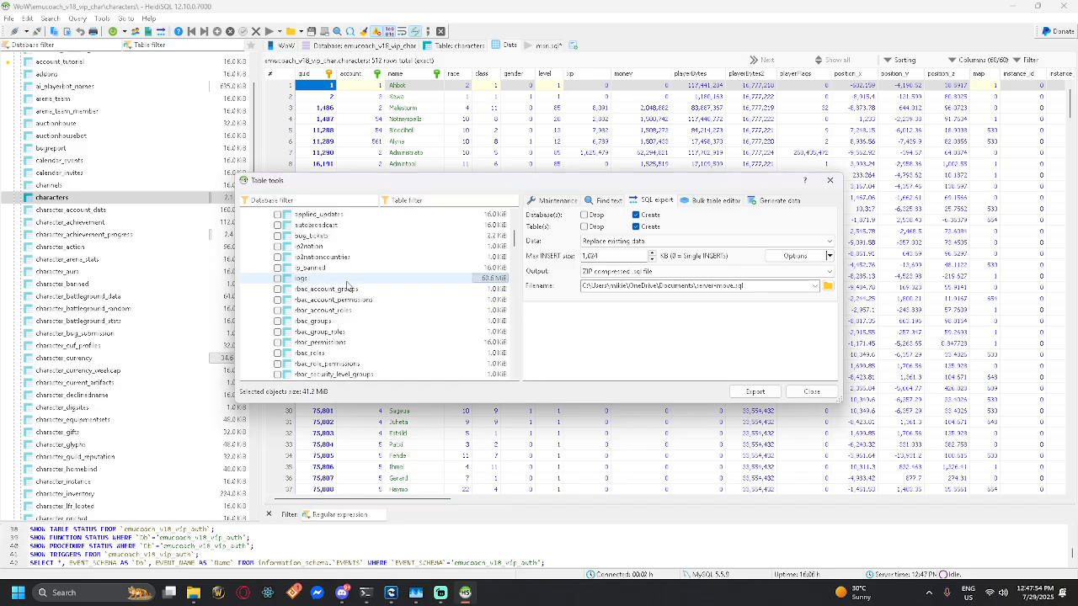
{"action": "scroll", "coordinate": [348, 291], "scroll_direction": "down", "scroll_amount": 15}
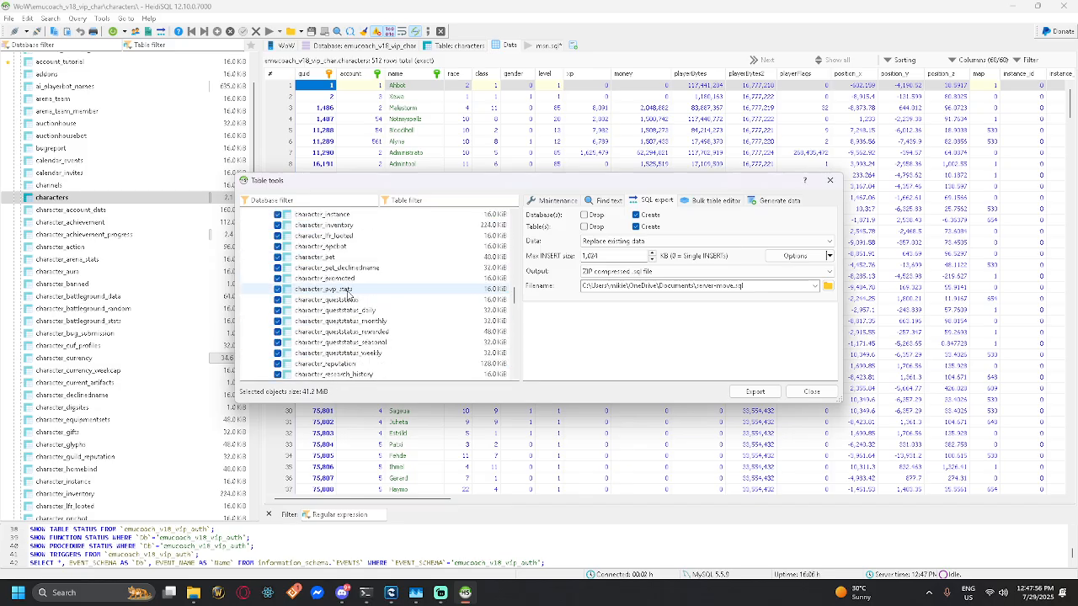
{"action": "scroll", "coordinate": [349, 300], "scroll_direction": "down", "scroll_amount": 4}
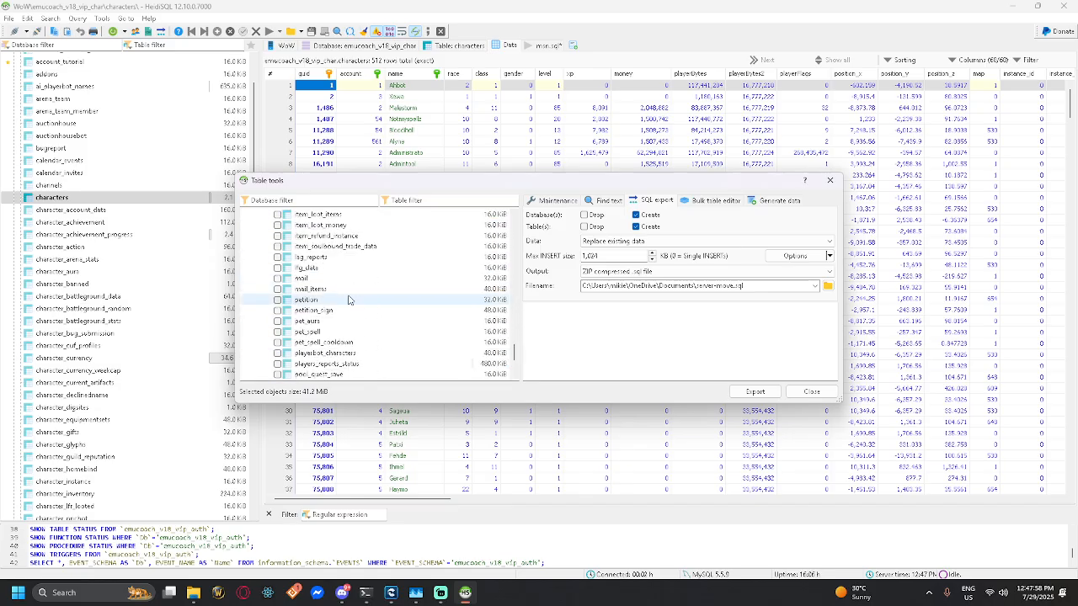
Set the export output to a single .sql file and check the data options, keeping Replace existing data
{"action": "left_click", "coordinate": [706, 272]}
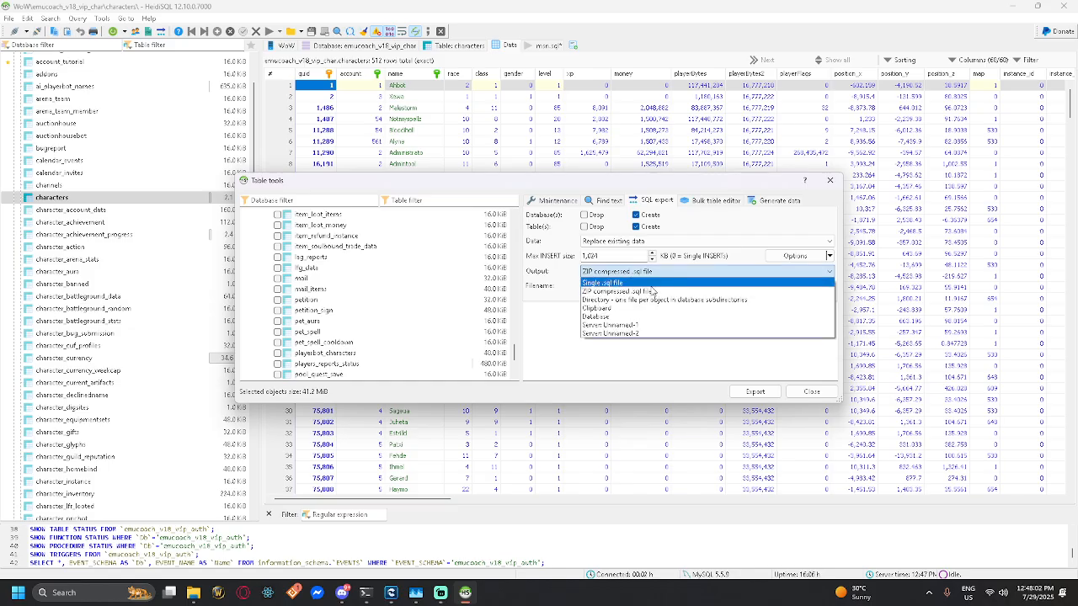
{"action": "left_click", "coordinate": [623, 283]}
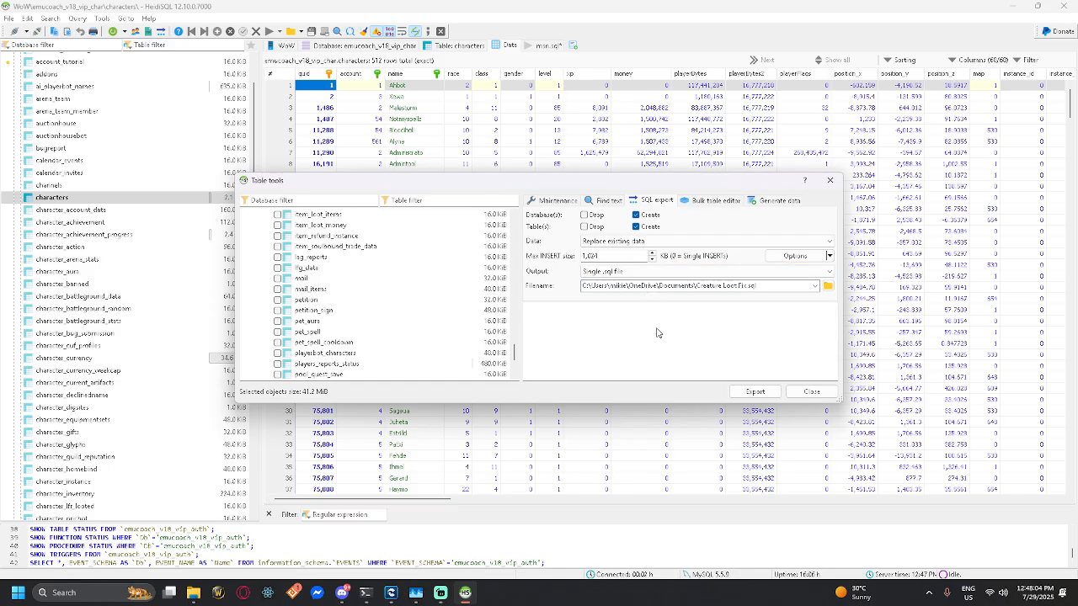
{"action": "left_click", "coordinate": [654, 242]}
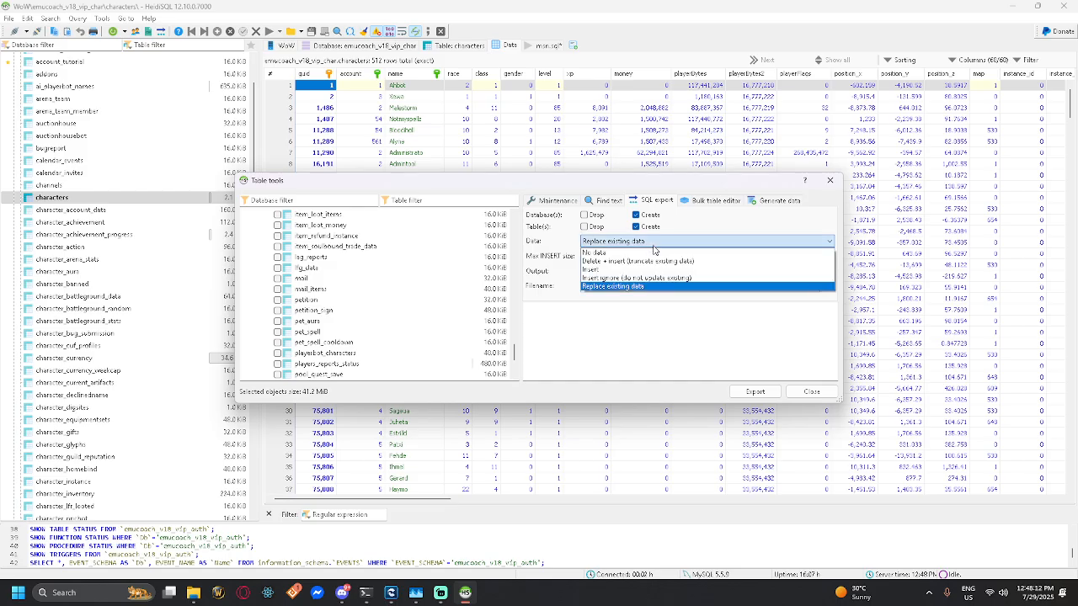
{"action": "left_click", "coordinate": [654, 246]}
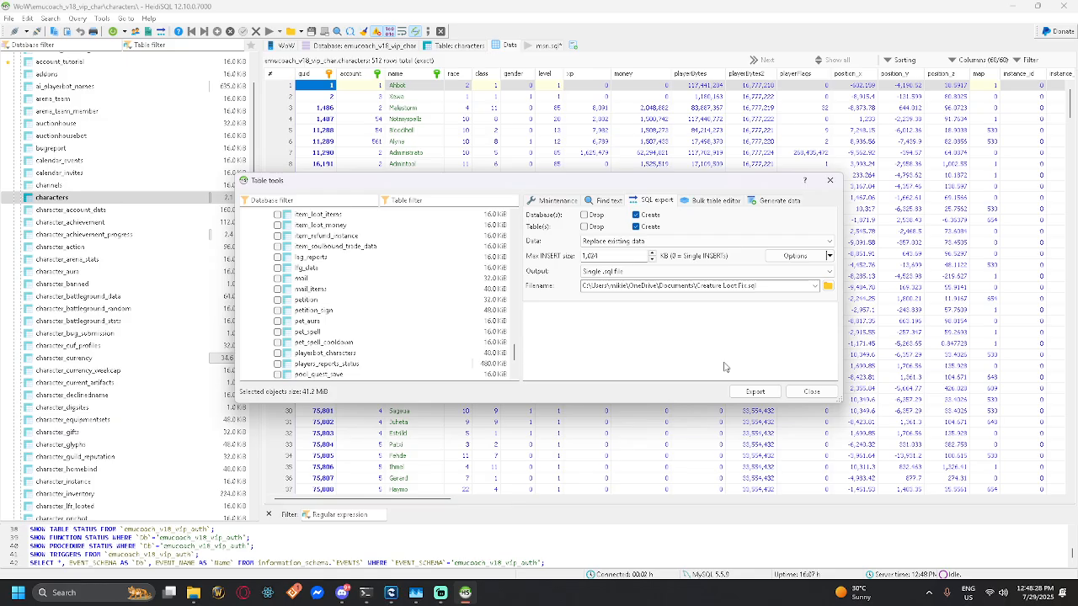
{"action": "left_click", "coordinate": [657, 246]}
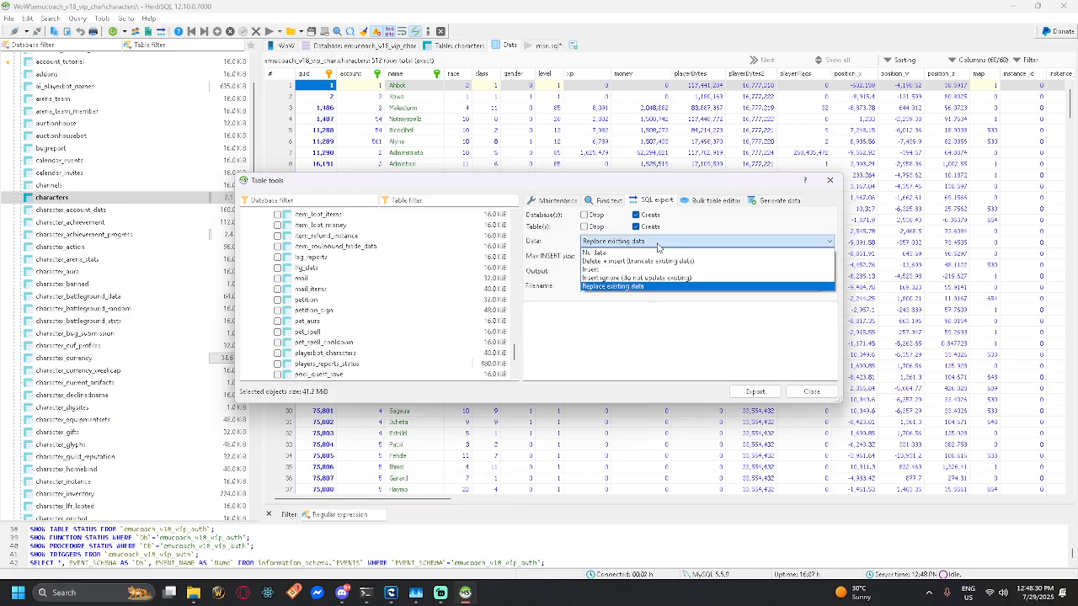
{"action": "left_click", "coordinate": [658, 244]}
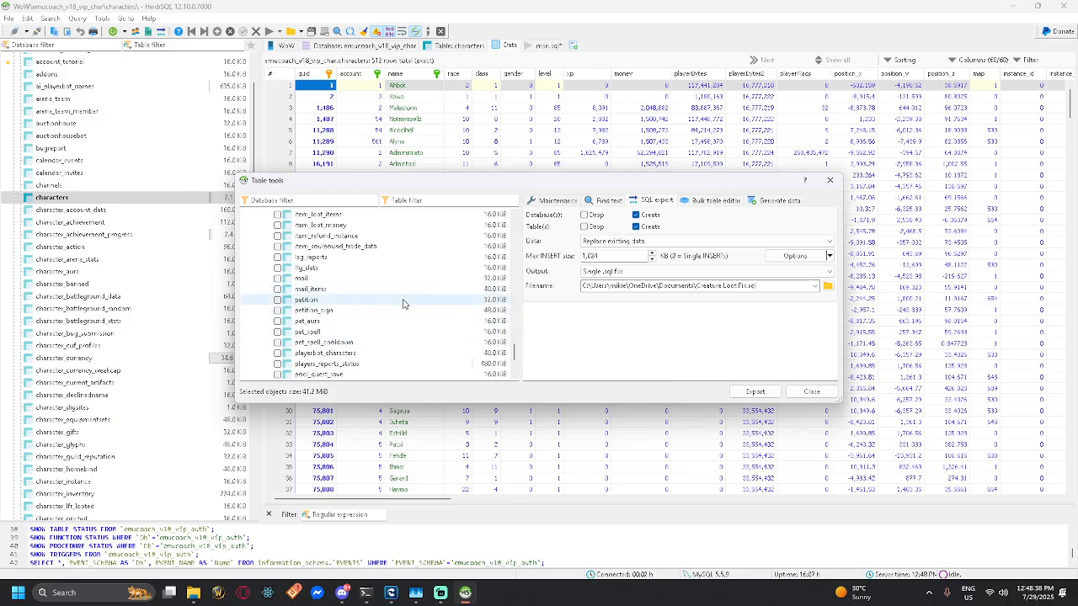
Check the rest of the table selection, export the selected tables to Creature Loot Fix.sql and close the export dialog
{"action": "scroll", "coordinate": [400, 308], "scroll_direction": "down", "scroll_amount": 2}
{"action": "scroll", "coordinate": [389, 311], "scroll_direction": "down", "scroll_amount": 1}
{"action": "scroll", "coordinate": [362, 324], "scroll_direction": "up", "scroll_amount": 10}
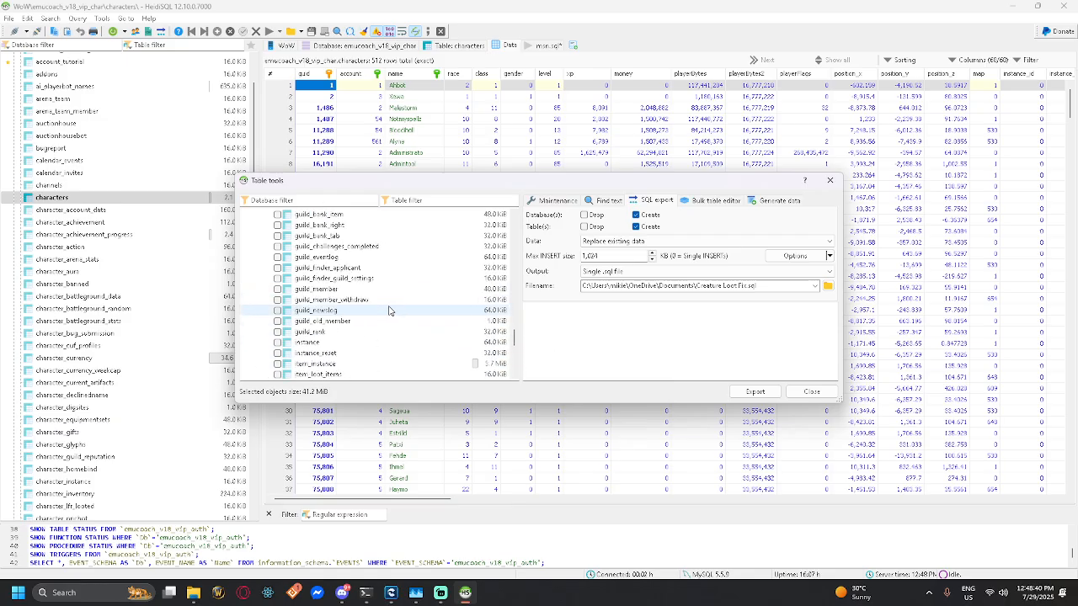
{"action": "scroll", "coordinate": [336, 337], "scroll_direction": "down", "scroll_amount": 4}
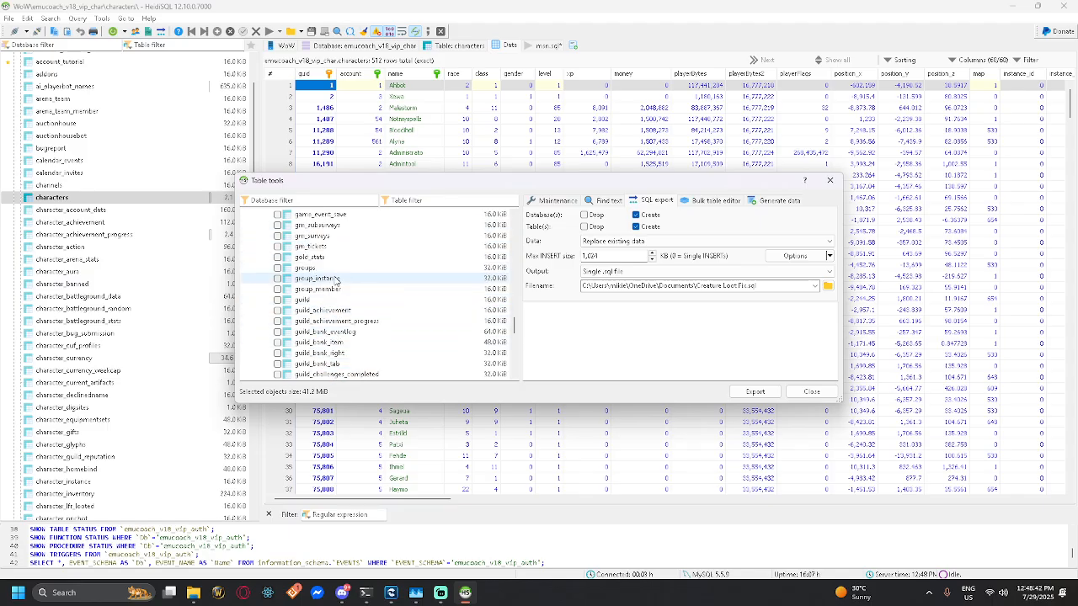
{"action": "scroll", "coordinate": [337, 292], "scroll_direction": "down", "scroll_amount": 7}
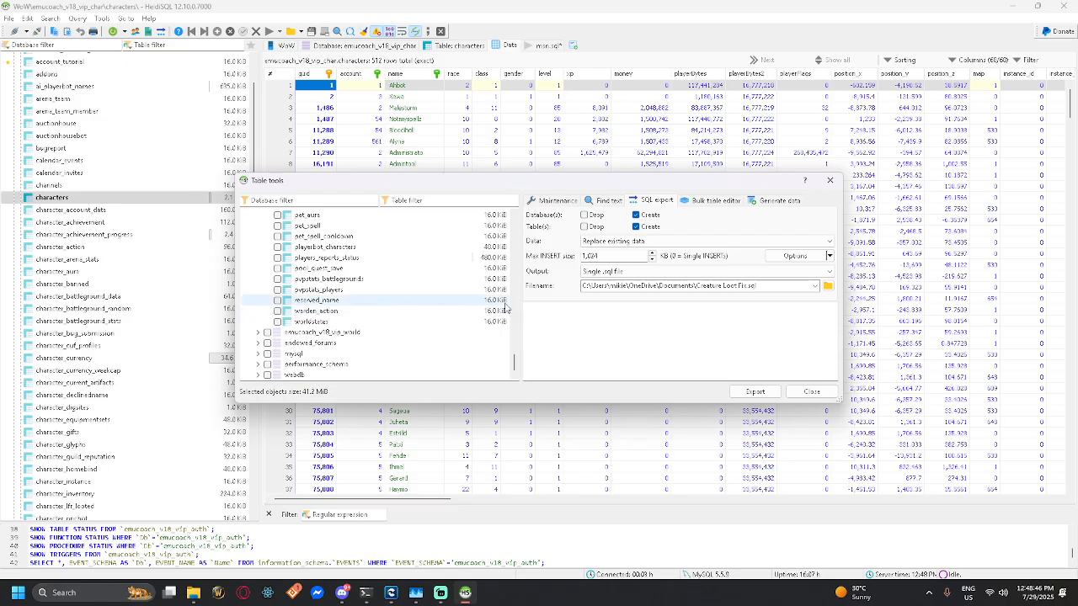
{"action": "left_click", "coordinate": [755, 393]}
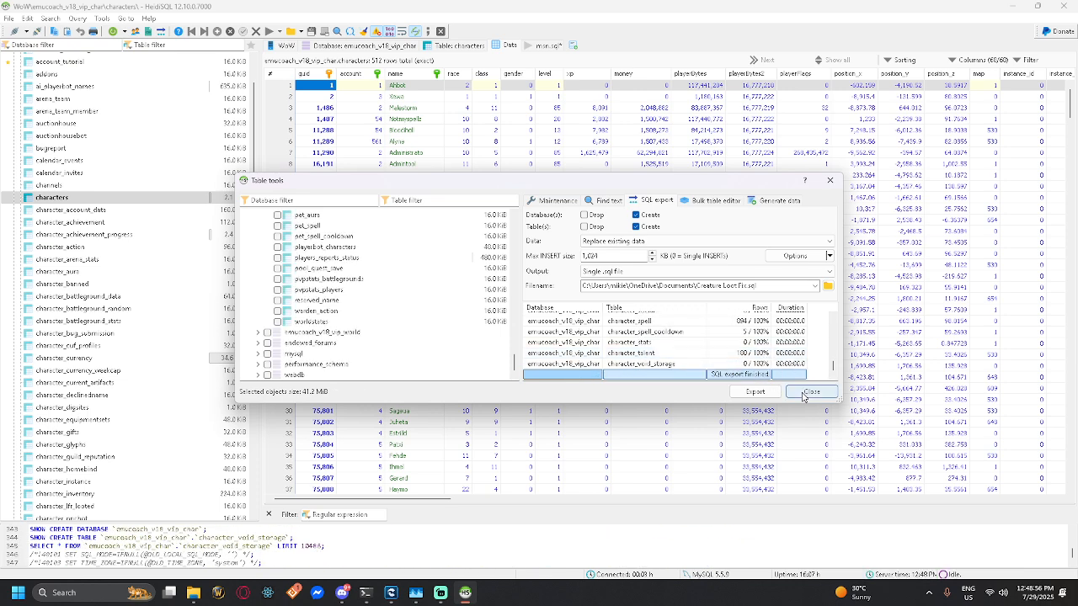
{"action": "left_click", "coordinate": [811, 392]}
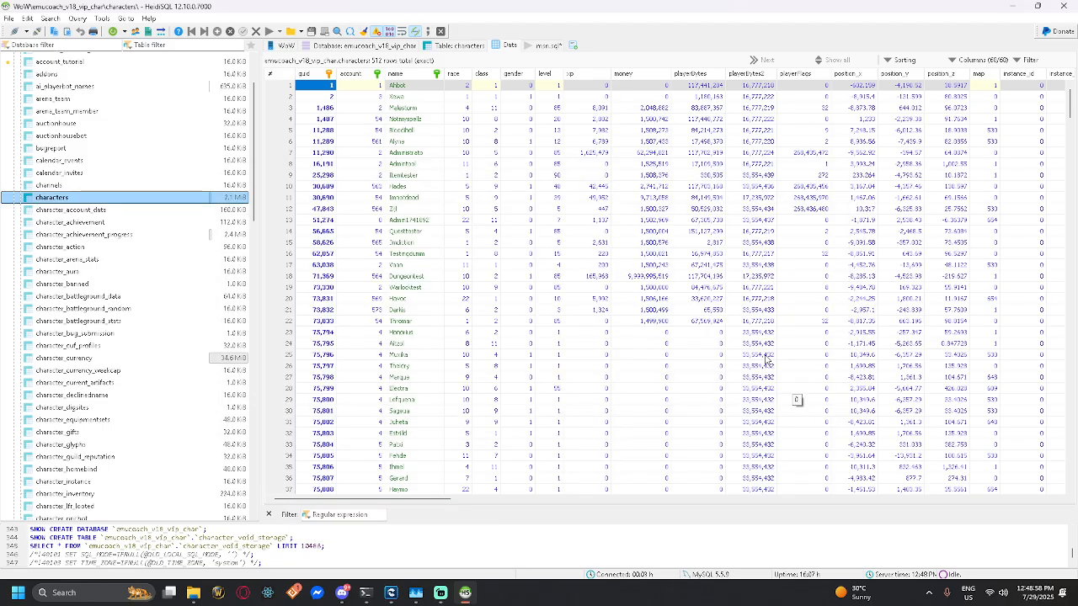
Delete all the SQL text in the existing query
{"action": "left_click", "coordinate": [547, 45]}
{"action": "key", "text": "ctrl+a"}
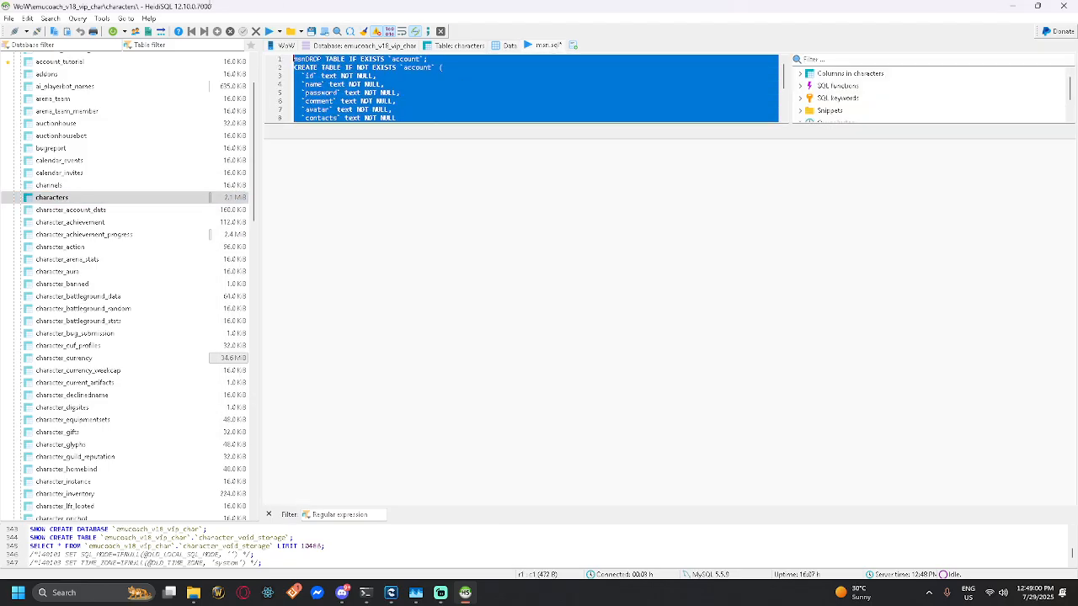
{"action": "key", "text": "Delete"}
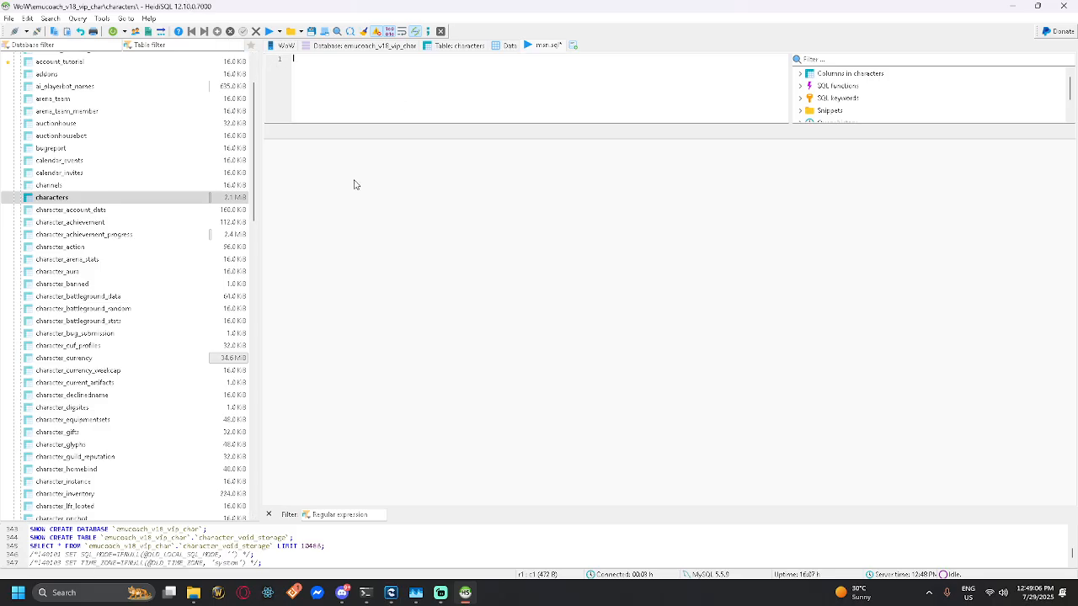
Reopen the SQL export for the characters table and copy the output file's path
{"action": "mouse_move", "coordinate": [193, 593]}
{"action": "left_click", "coordinate": [64, 199]}
{"action": "right_click", "coordinate": [64, 206]}
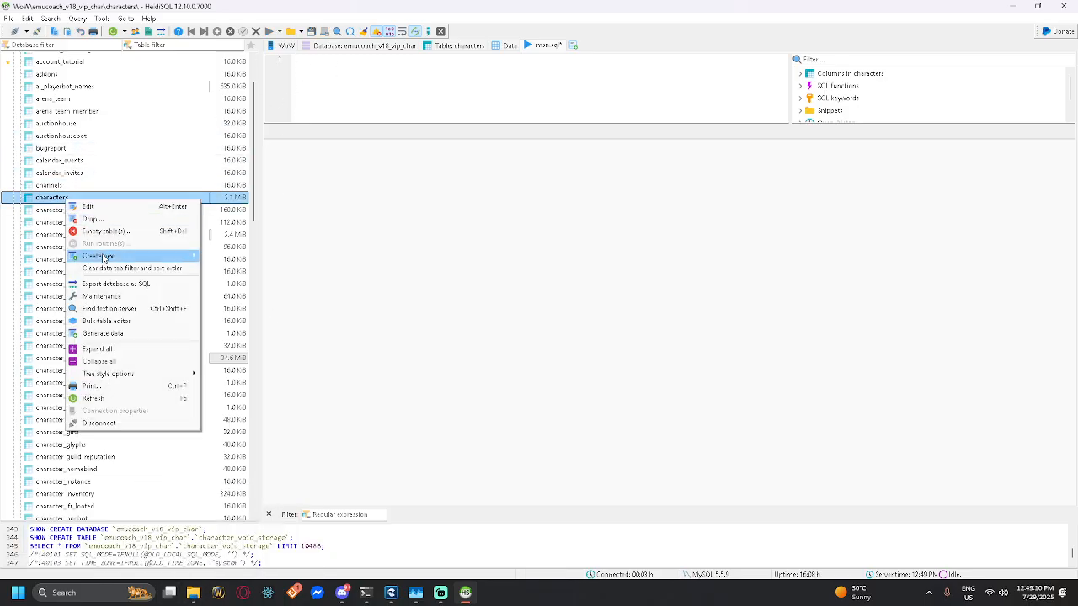
{"action": "left_click", "coordinate": [97, 285]}
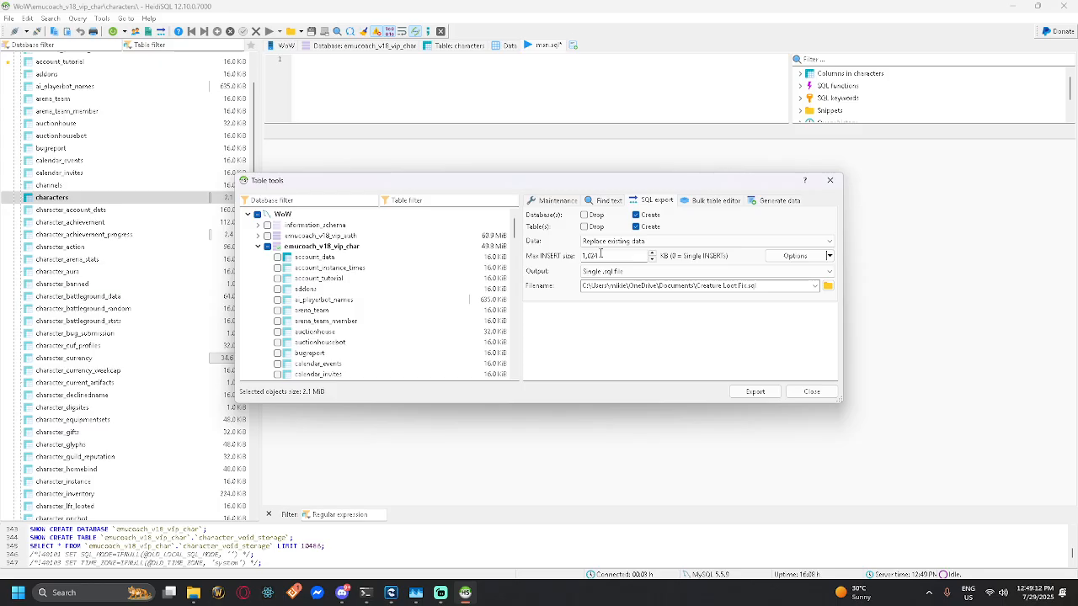
{"action": "left_click", "coordinate": [772, 287]}
{"action": "key", "text": "ctrl+c"}
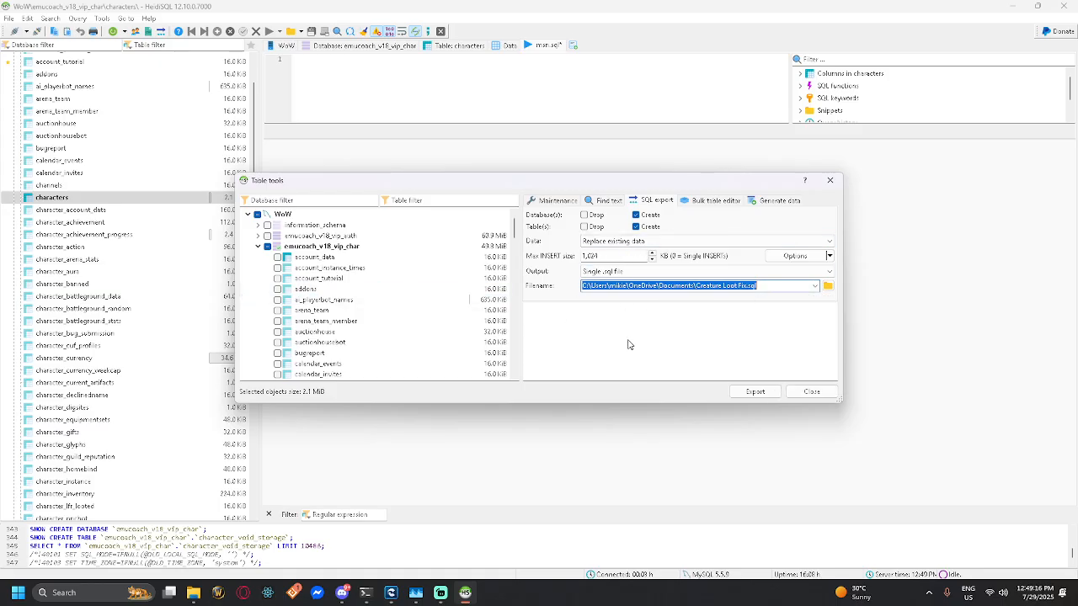
Switch to File Explorer and use the copied path without its file name to open the OneDrive Documents folder
{"action": "mouse_move", "coordinate": [193, 593]}
{"action": "left_click", "coordinate": [235, 527]}
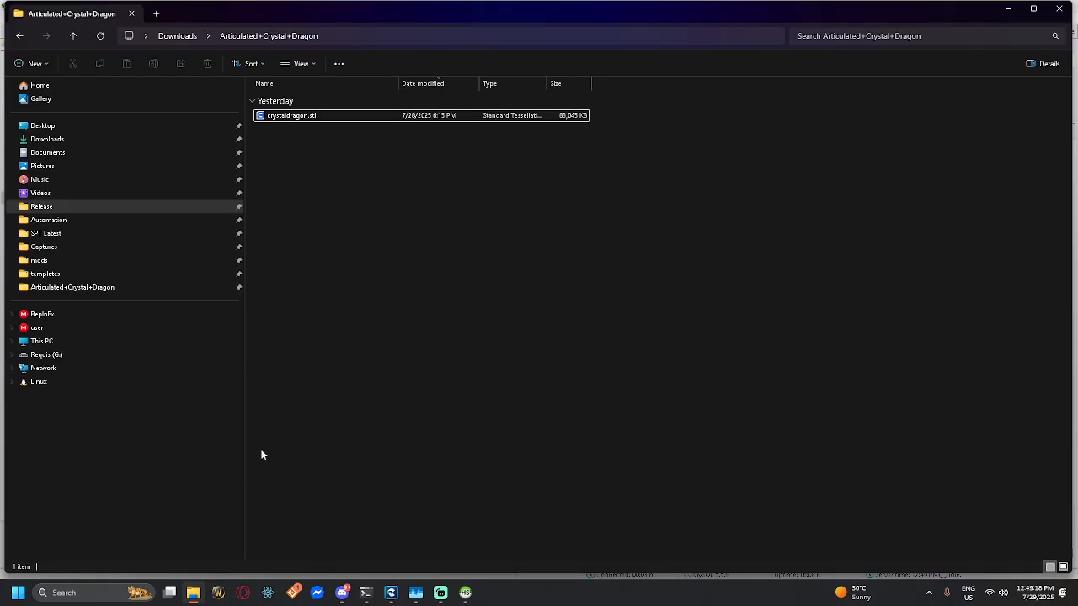
{"action": "left_click", "coordinate": [428, 38]}
{"action": "key", "text": "ctrl+v"}
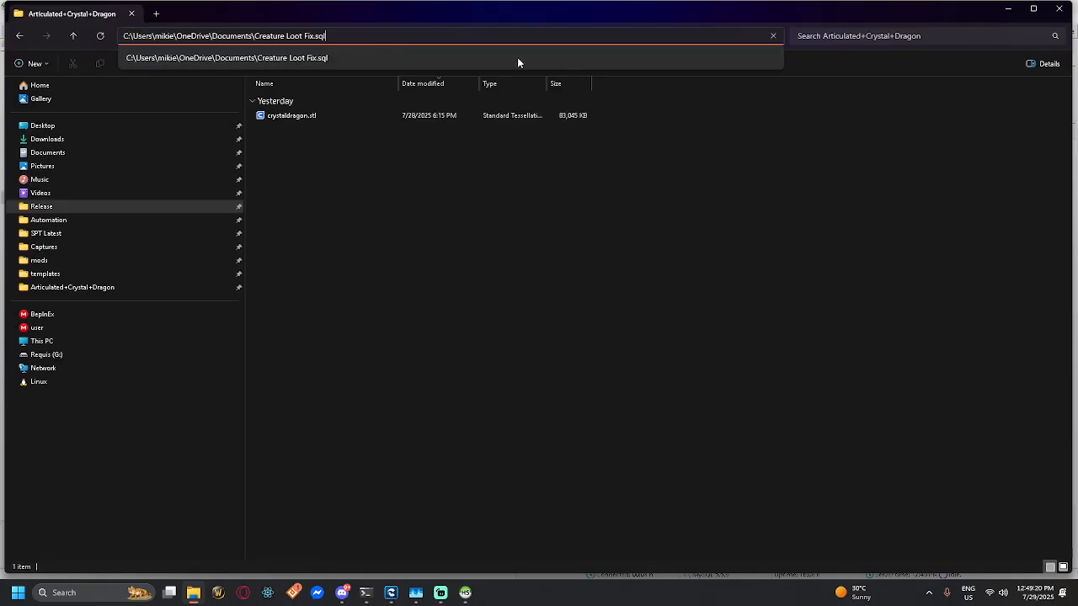
{"action": "key", "text": "BackSpace"}
{"action": "key", "text": "BackSpace"}
{"action": "key", "text": "BackSpace"}
{"action": "key", "text": "BackSpace"}
{"action": "key", "text": "BackSpace"}
{"action": "key", "text": "BackSpace"}
{"action": "key", "text": "BackSpace"}
{"action": "key", "text": "BackSpace"}
{"action": "key", "text": "BackSpace"}
{"action": "key", "text": "BackSpace"}
{"action": "key", "text": "BackSpace"}
{"action": "key", "text": "BackSpace"}
{"action": "key", "text": "BackSpace"}
{"action": "key", "text": "BackSpace"}
{"action": "key", "text": "BackSpace"}
{"action": "key", "text": "BackSpace"}
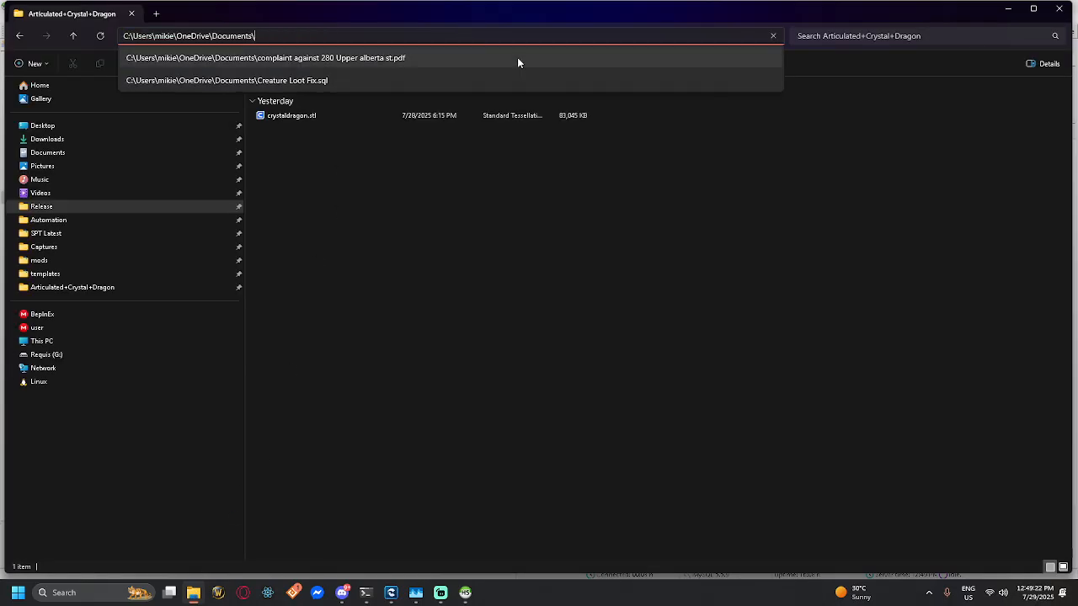
{"action": "key", "text": "Return"}
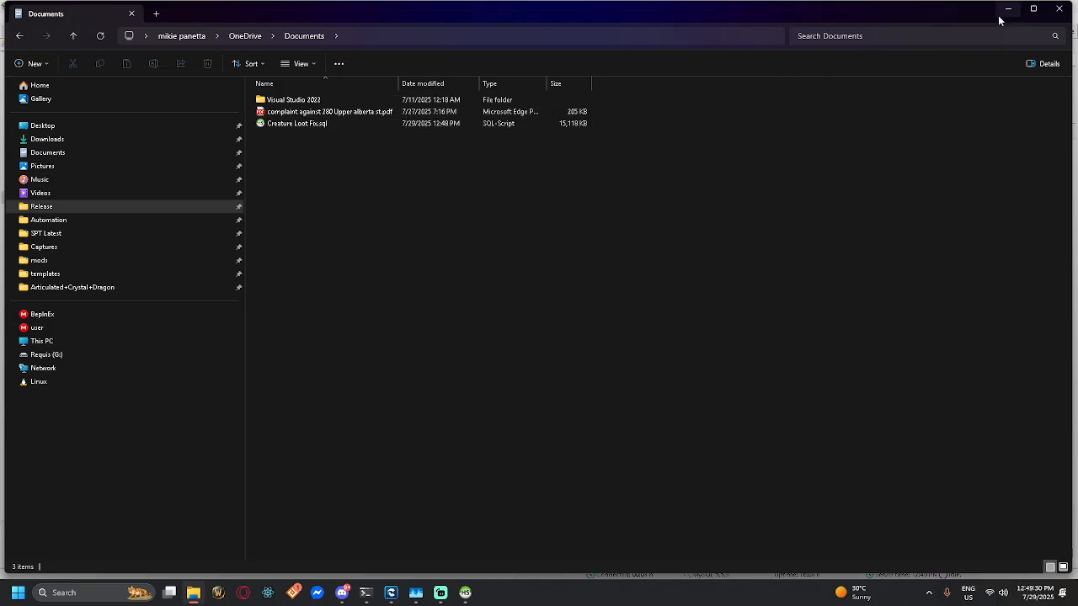
Return to HeidiSQL and close the table export dialog without exporting again
{"action": "left_click_drag", "start_coordinate": [926, 17], "coordinate": [859, 340]}
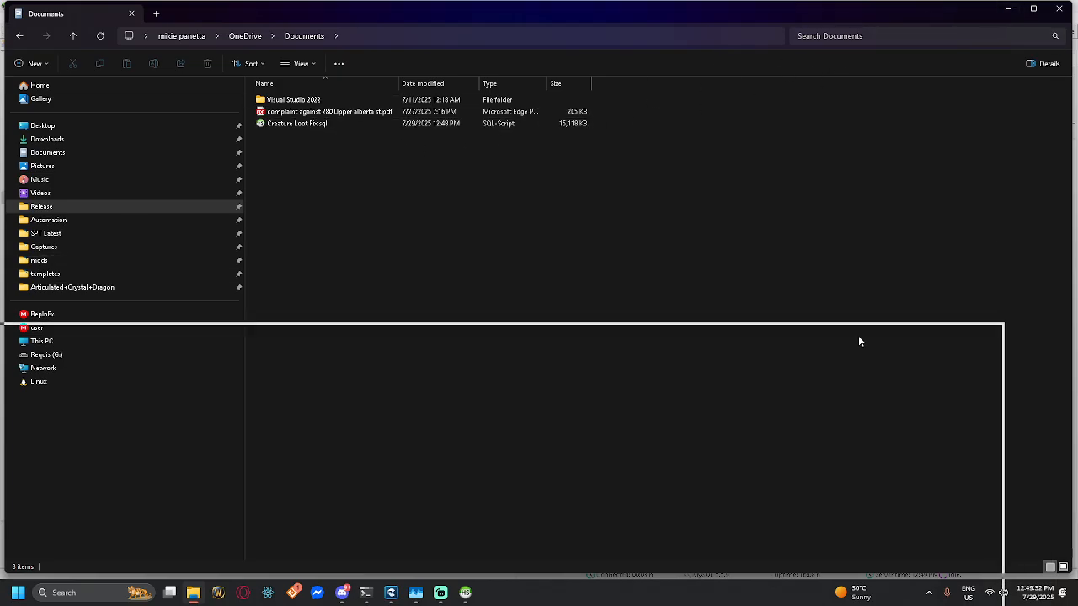
{"action": "left_click", "coordinate": [763, 201]}
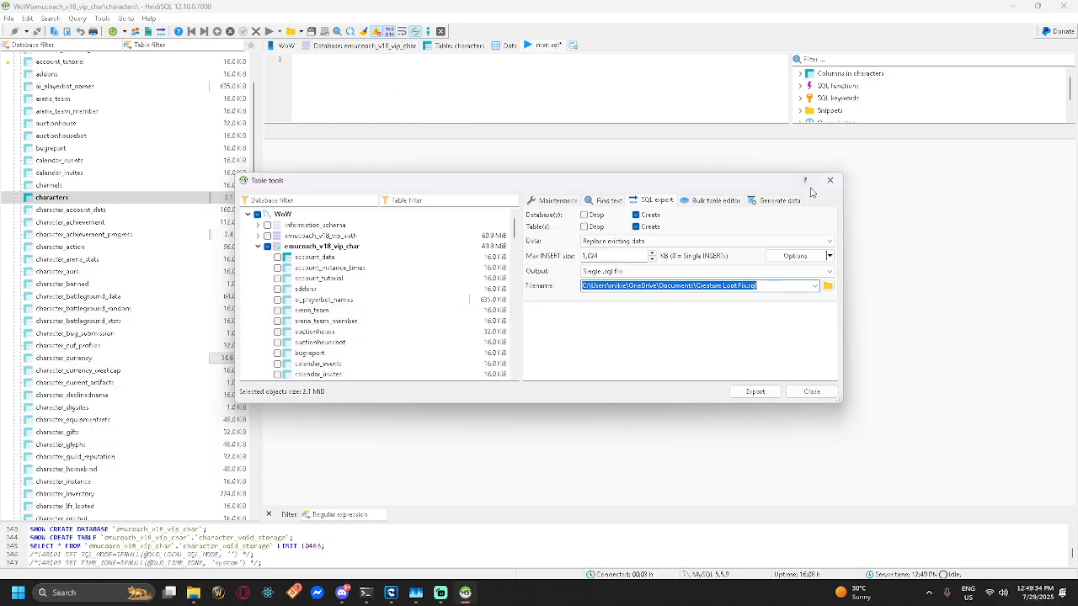
{"action": "left_click", "coordinate": [830, 181]}
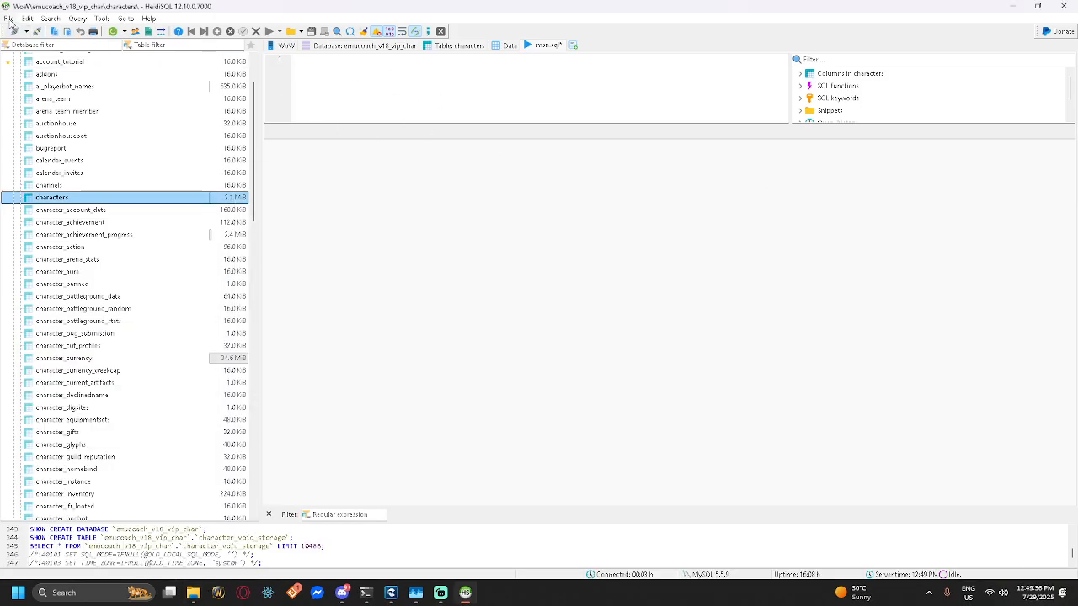
Start loading an SQL file and browse to the OneDrive Documents folder using the copied path without its file name
{"action": "left_click", "coordinate": [9, 19]}
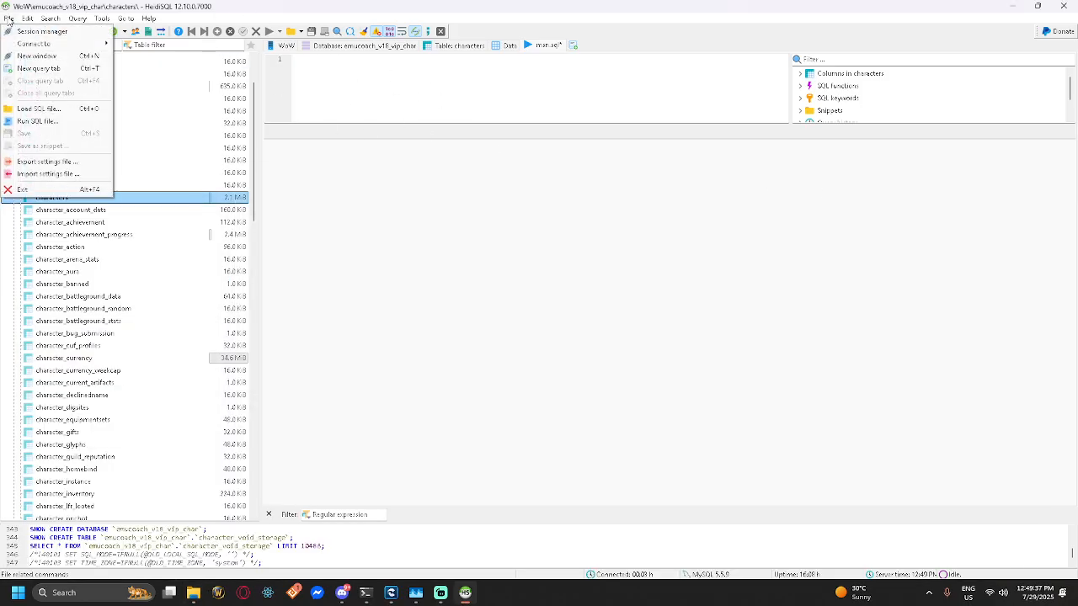
{"action": "left_click", "coordinate": [50, 109]}
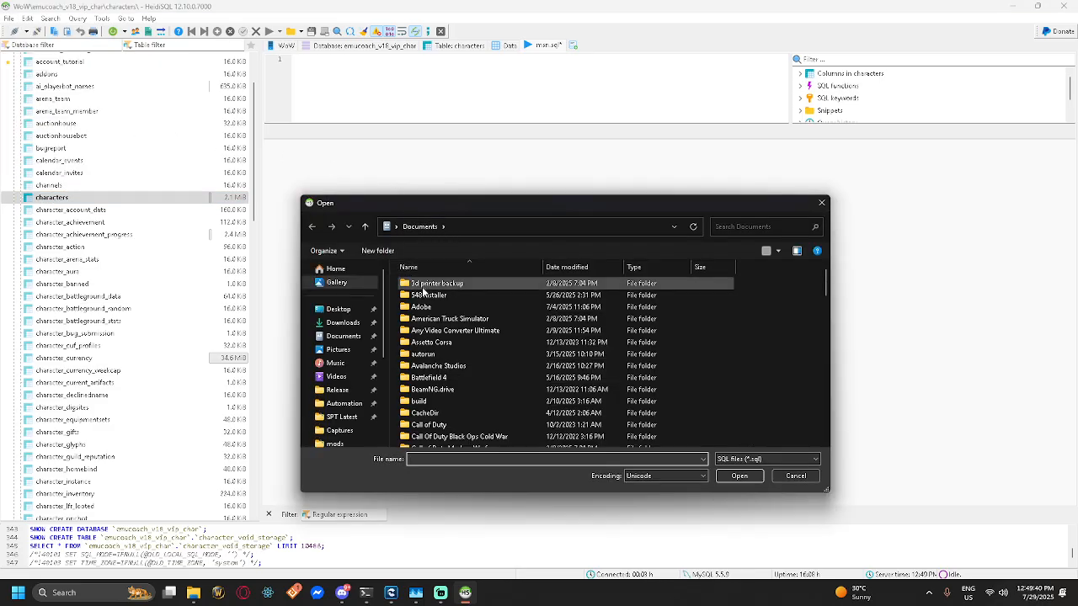
{"action": "left_click", "coordinate": [505, 226]}
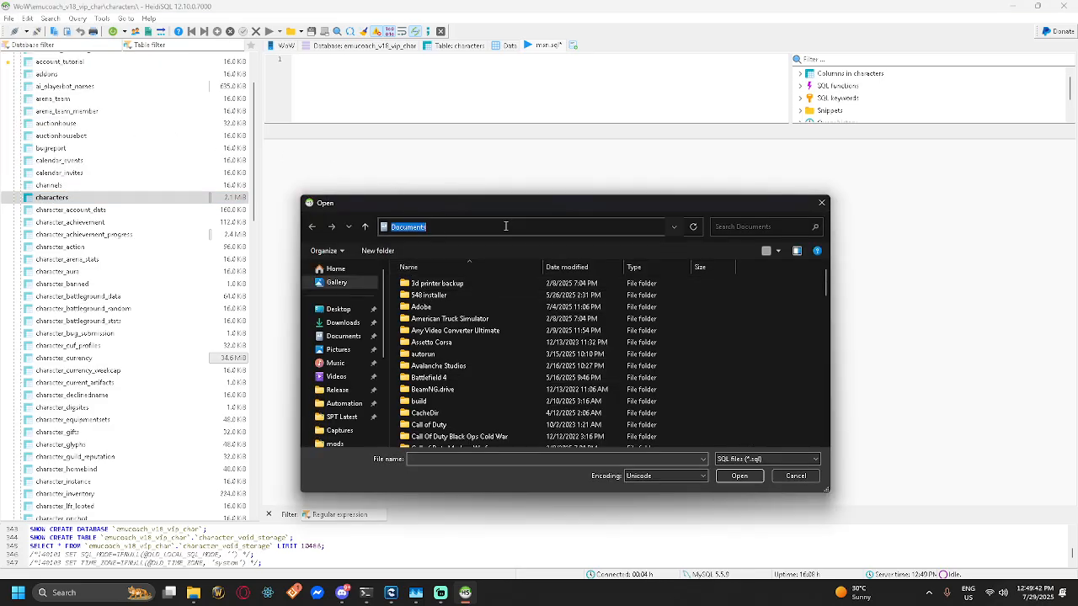
{"action": "type", "text": "C:\\Users\\mikie\\OneDrive\\Documents\\Creature Loot Fix.sql"}
{"action": "key", "text": "BackSpace"}
{"action": "key", "text": "BackSpace"}
{"action": "key", "text": "BackSpace"}
{"action": "key", "text": "BackSpace"}
{"action": "key", "text": "BackSpace"}
{"action": "key", "text": "BackSpace"}
{"action": "key", "text": "BackSpace"}
{"action": "key", "text": "BackSpace"}
{"action": "key", "text": "BackSpace"}
{"action": "key", "text": "BackSpace"}
{"action": "key", "text": "BackSpace"}
{"action": "key", "text": "BackSpace"}
{"action": "key", "text": "BackSpace"}
{"action": "key", "text": "BackSpace"}
{"action": "key", "text": "BackSpace"}
{"action": "key", "text": "BackSpace"}
{"action": "key", "text": "BackSpace"}
{"action": "key", "text": "BackSpace"}
{"action": "key", "text": "BackSpace"}
{"action": "key", "text": "BackSpace"}
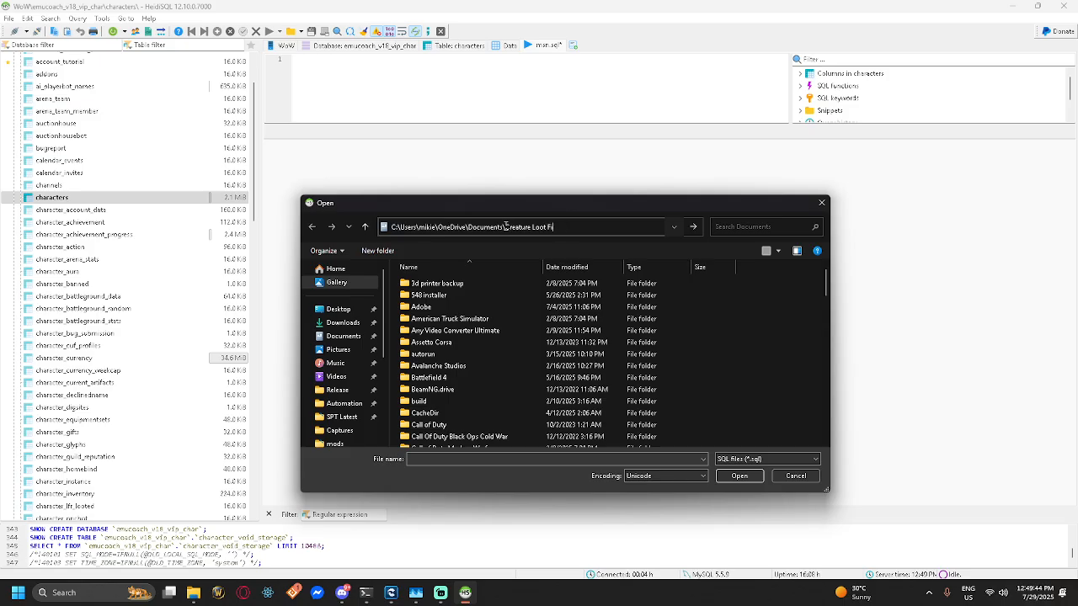
{"action": "key", "text": "Return"}
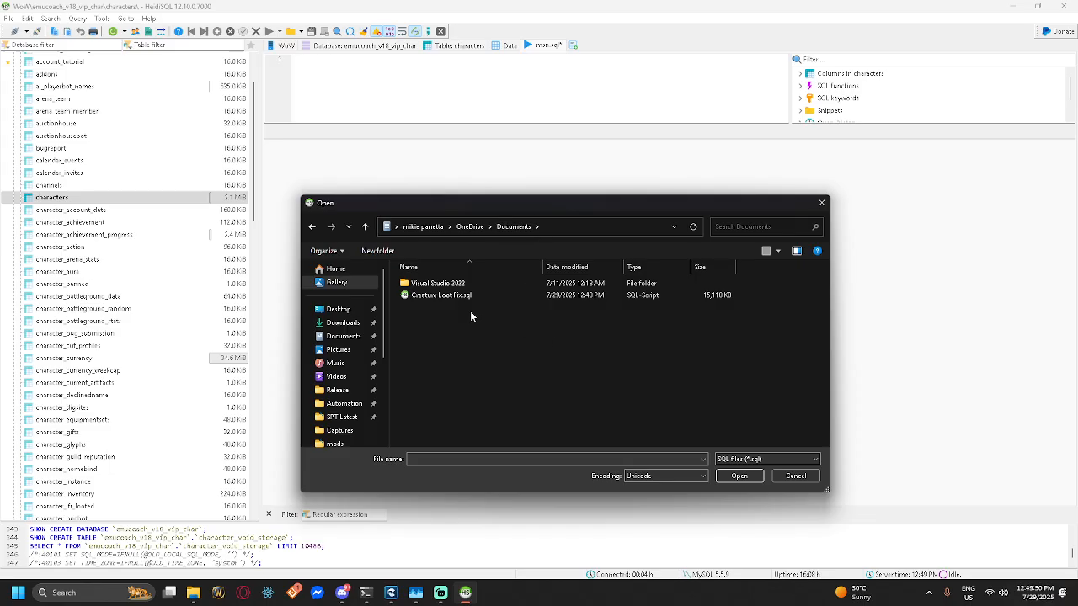
Open Creature Loot Fix.sql and choose to load the large file into the query editor
{"action": "left_click", "coordinate": [446, 296]}
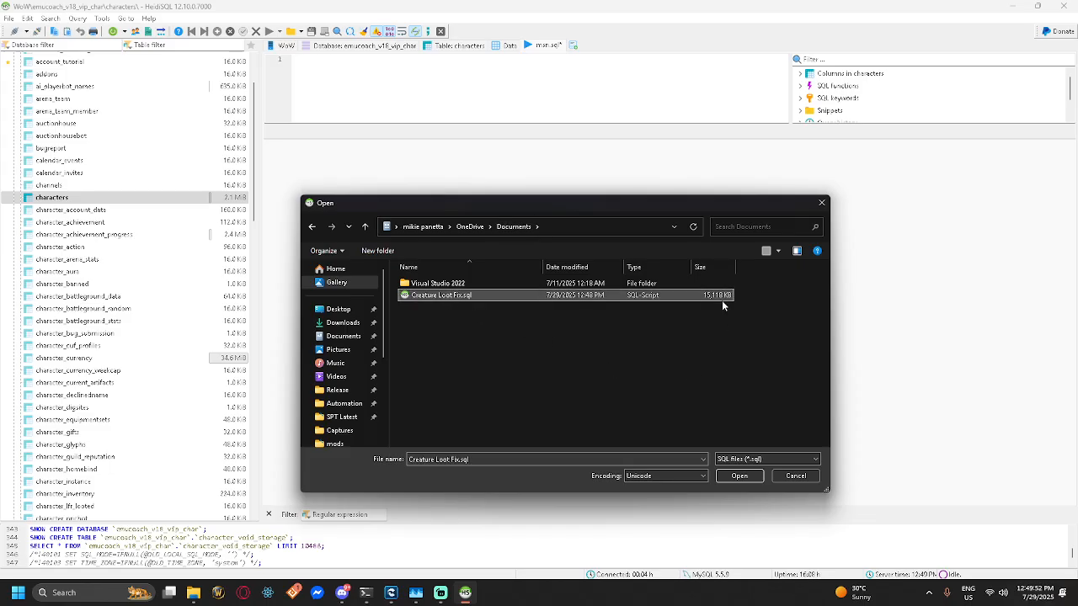
{"action": "left_click", "coordinate": [740, 476]}
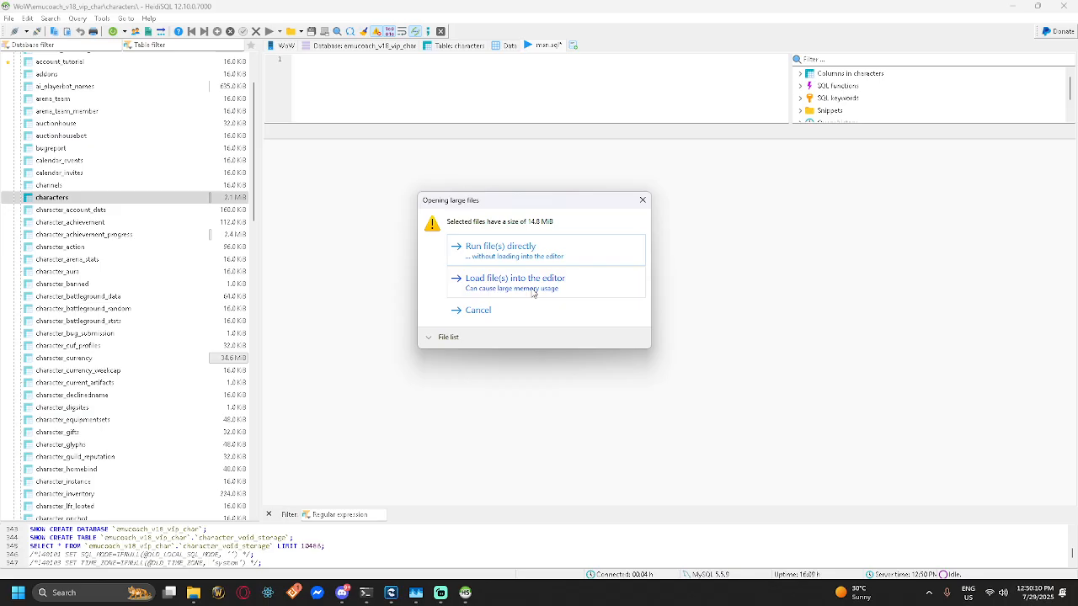
{"action": "left_click", "coordinate": [533, 292]}
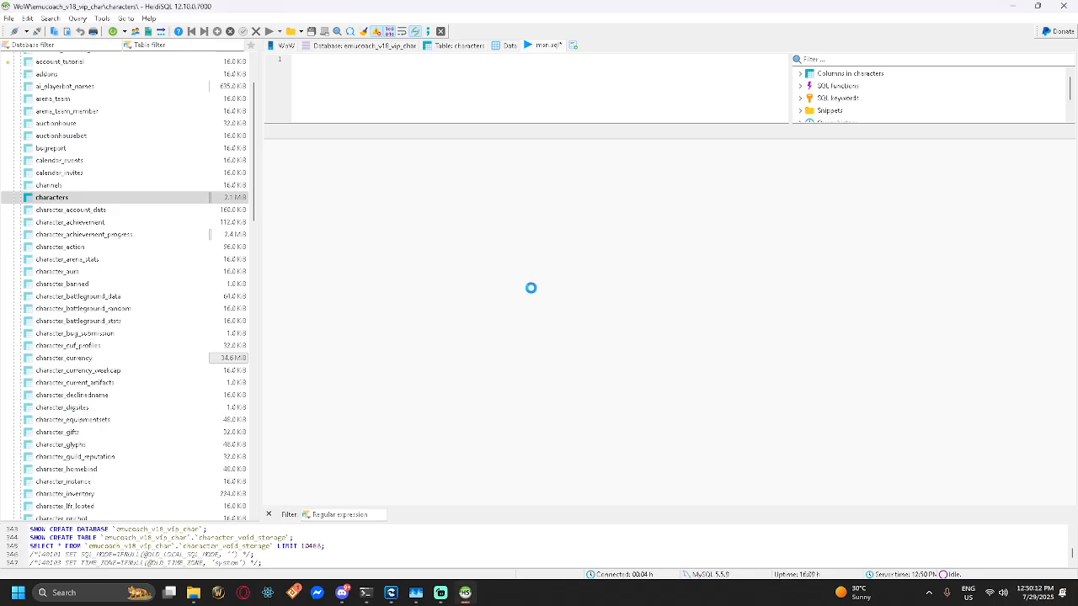